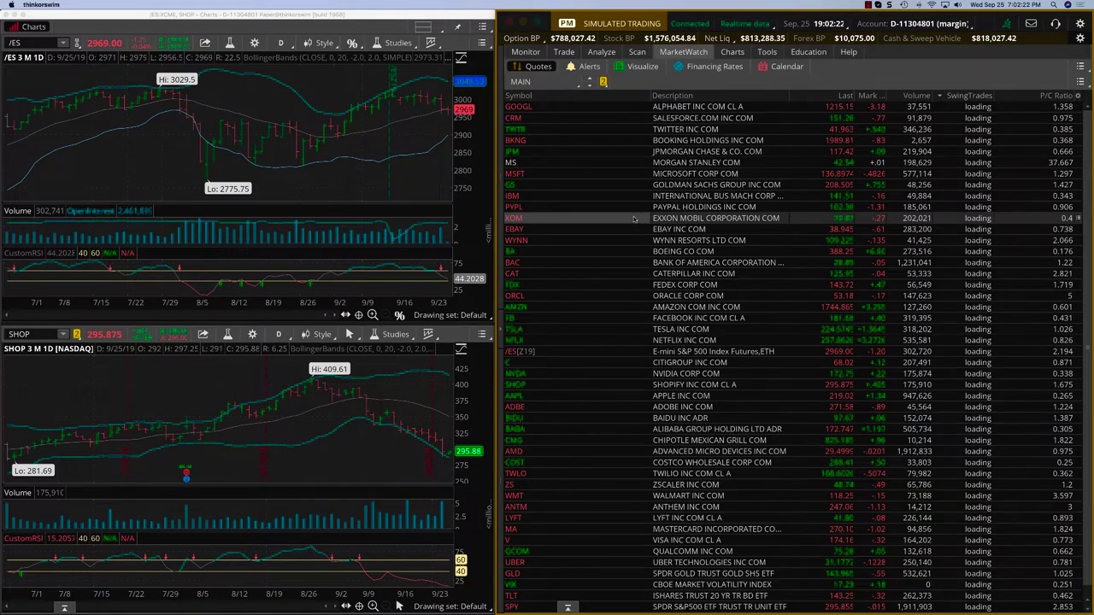
Maximize the MarketWatch earnings watchlist over the thinkorswim charts window
scroll(633, 220, down, 1)
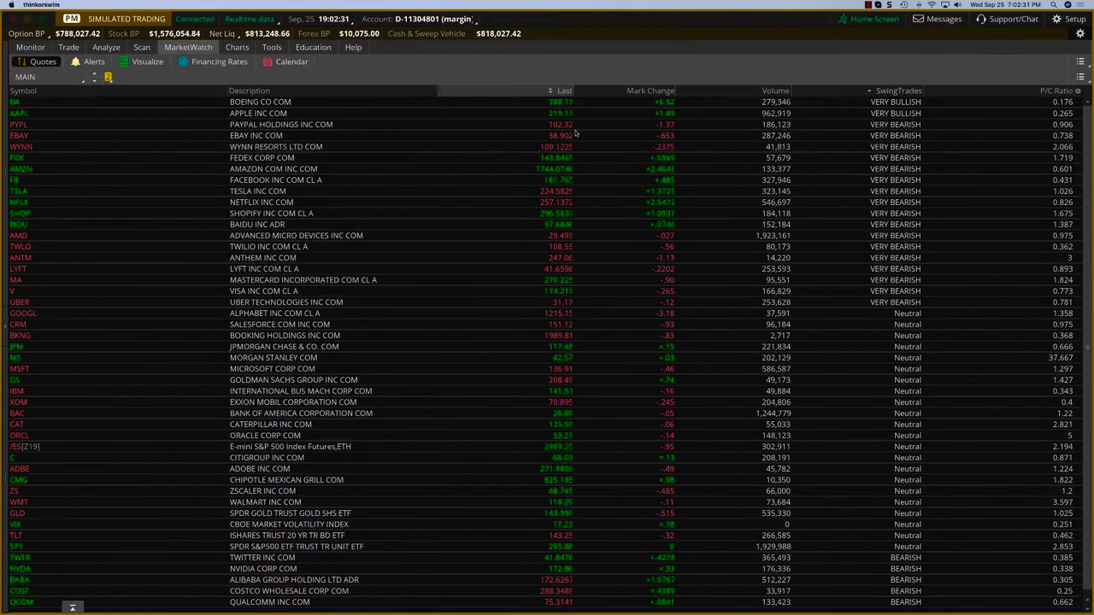
double_click(541, 24)
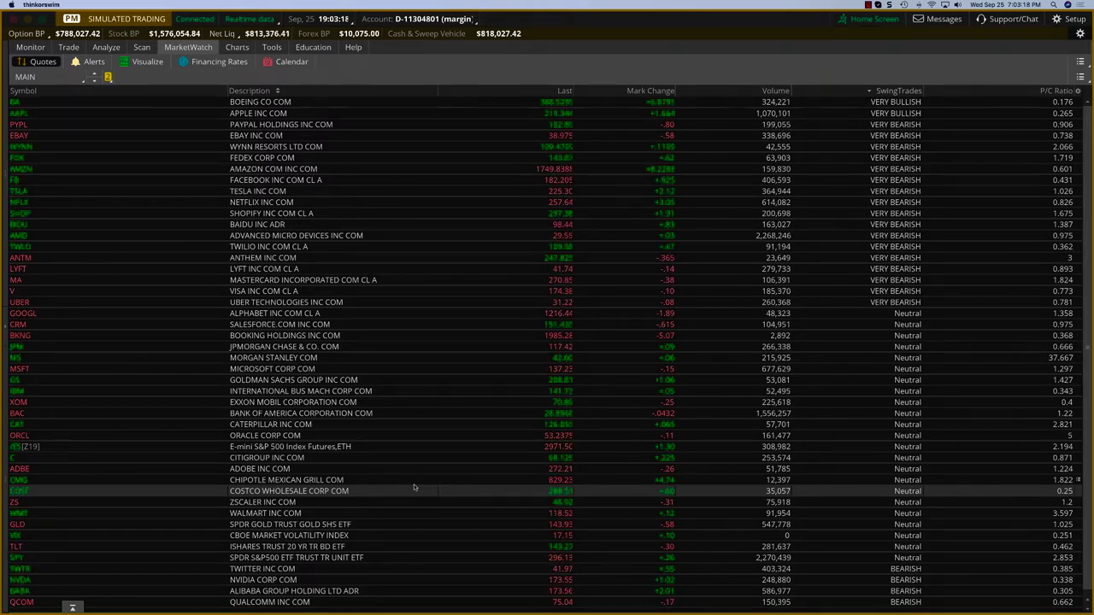
scroll(415, 486, down, 1)
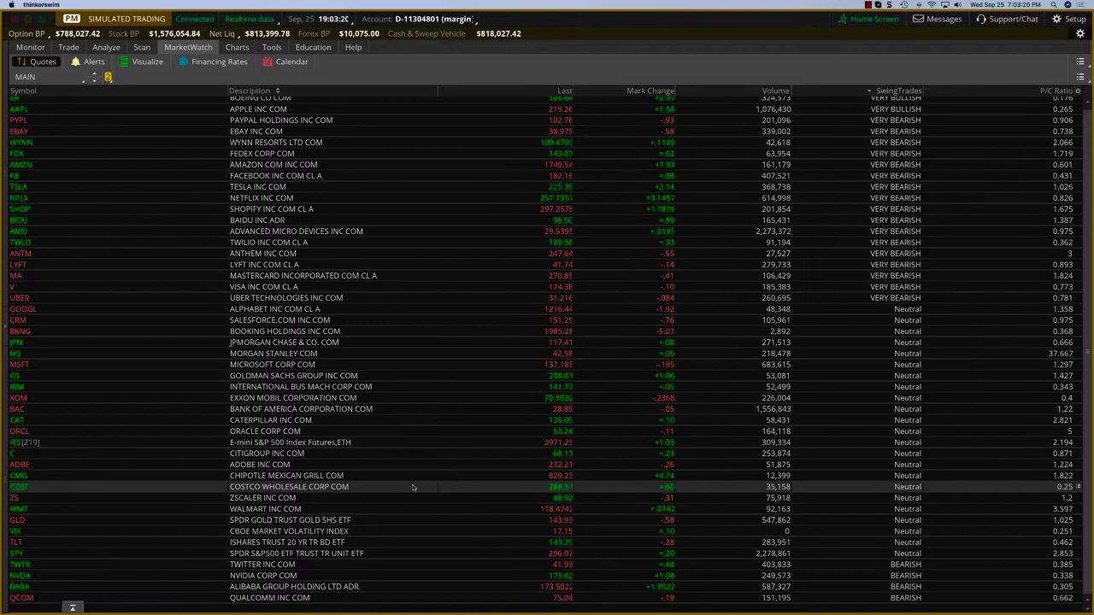
Switch to Chrome and open the Earnings Whispers earnings calendar page
mouse_move(1083, 363)
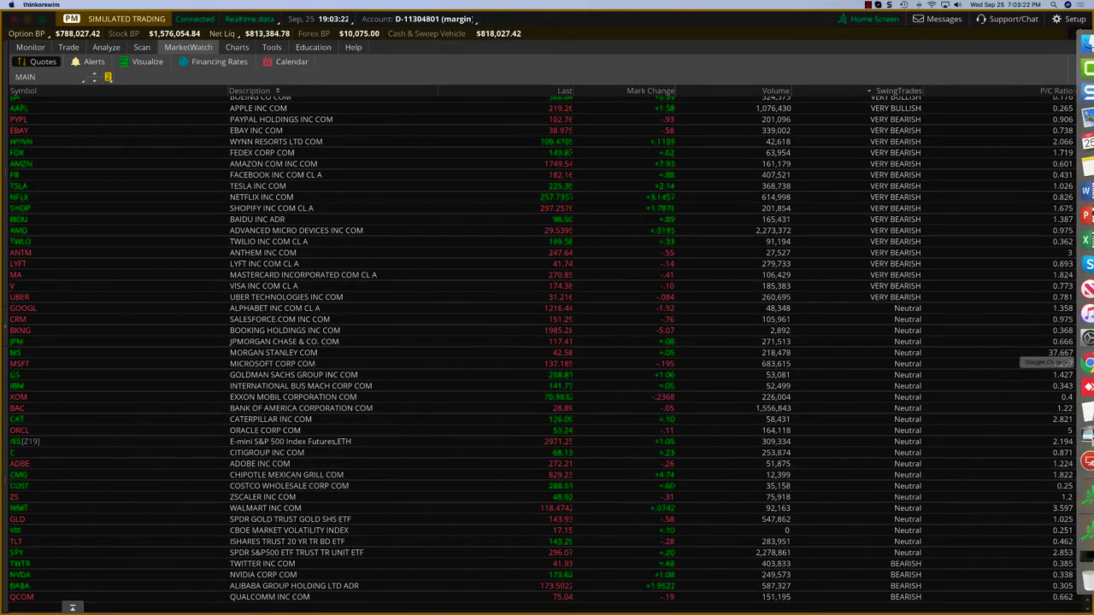
click(1079, 363)
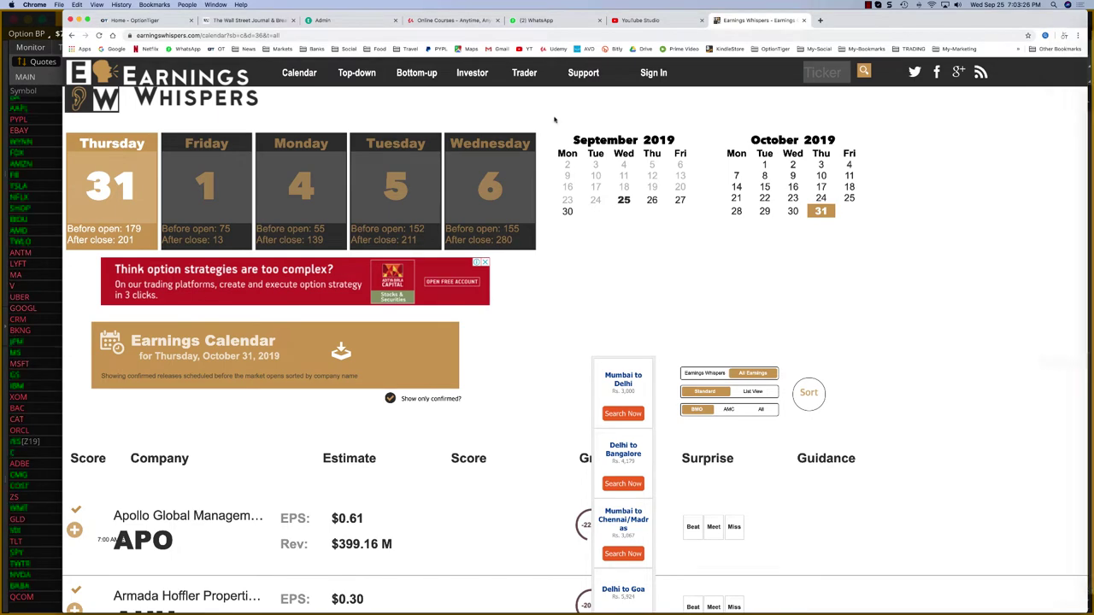
click(183, 78)
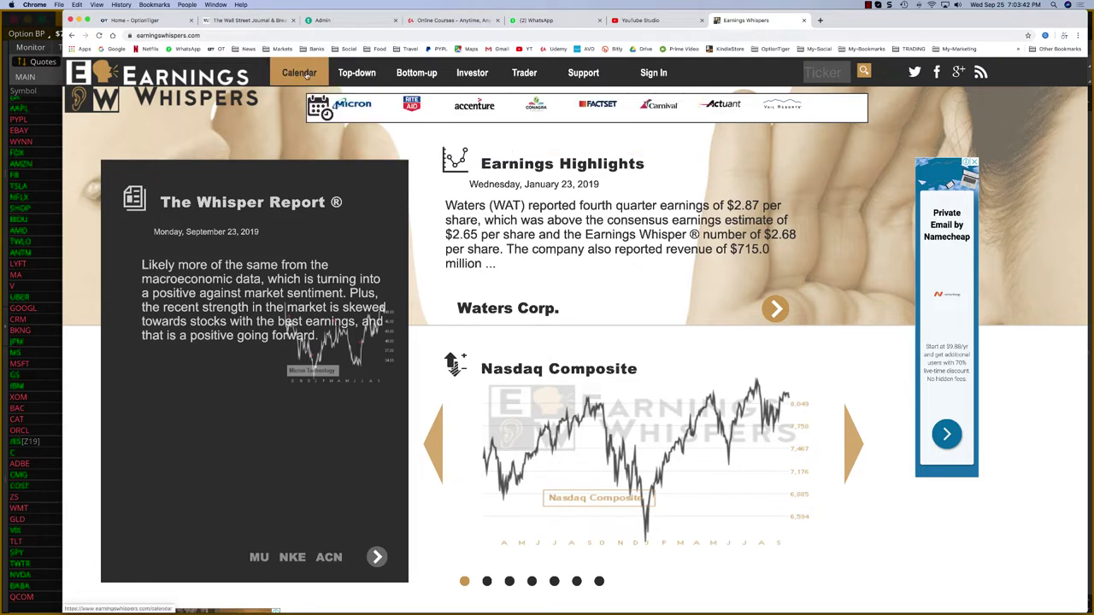
click(299, 74)
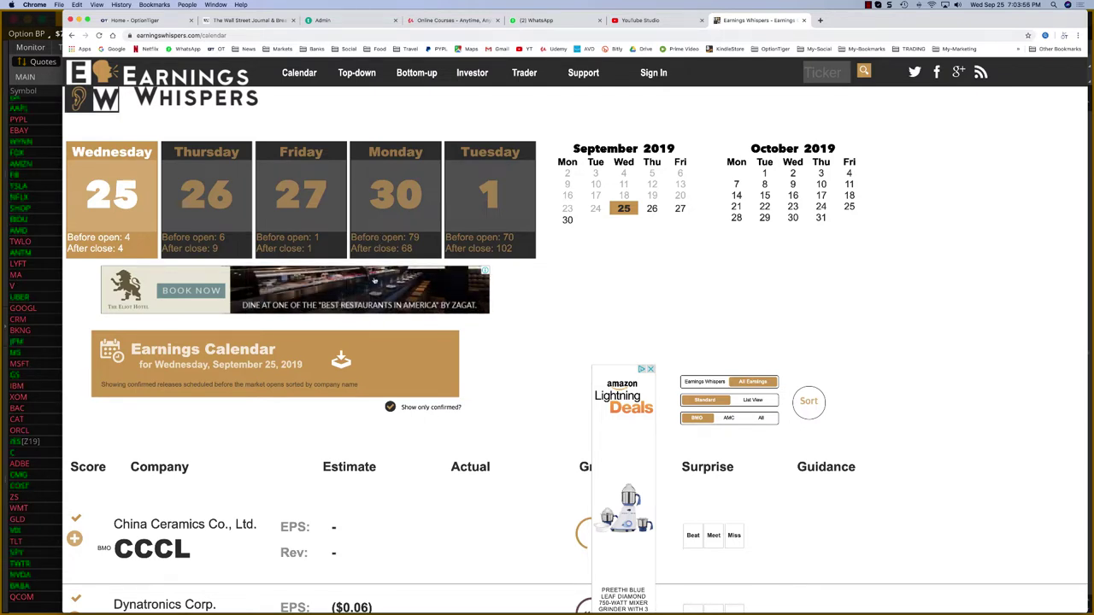
Advance the earnings calendar to Friday, September 27 and scroll its listings
click(302, 215)
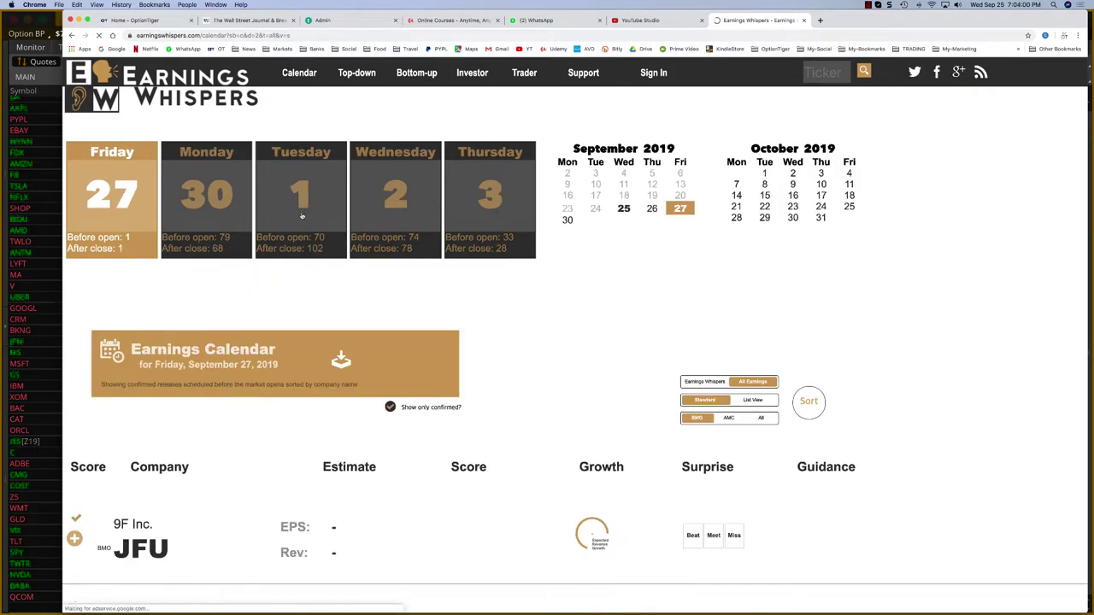
scroll(195, 513, down, 2)
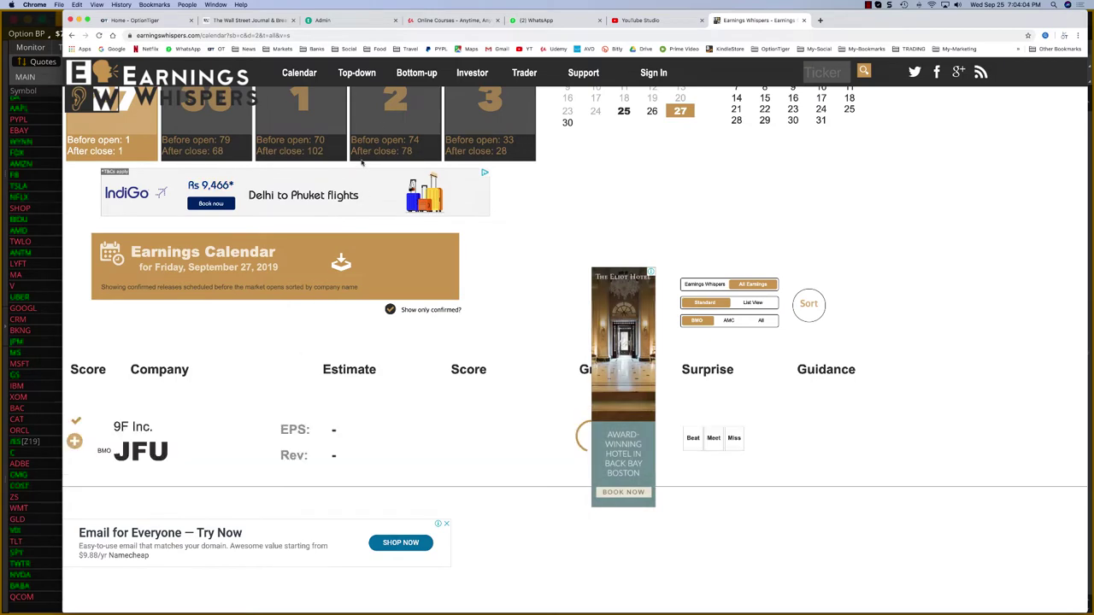
scroll(207, 217, up, 2)
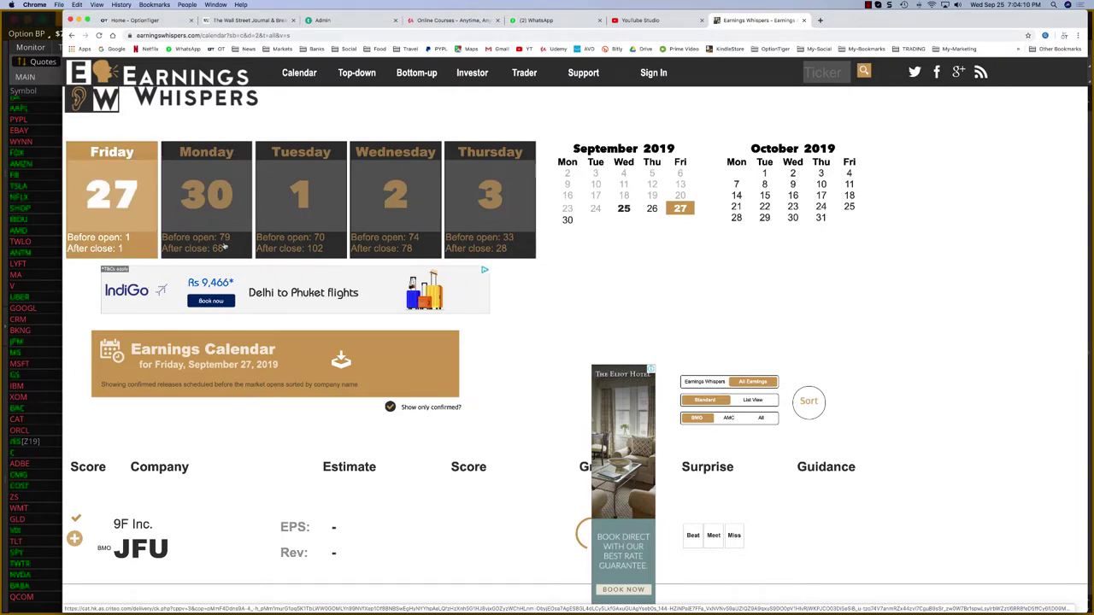
scroll(693, 227, down, 1)
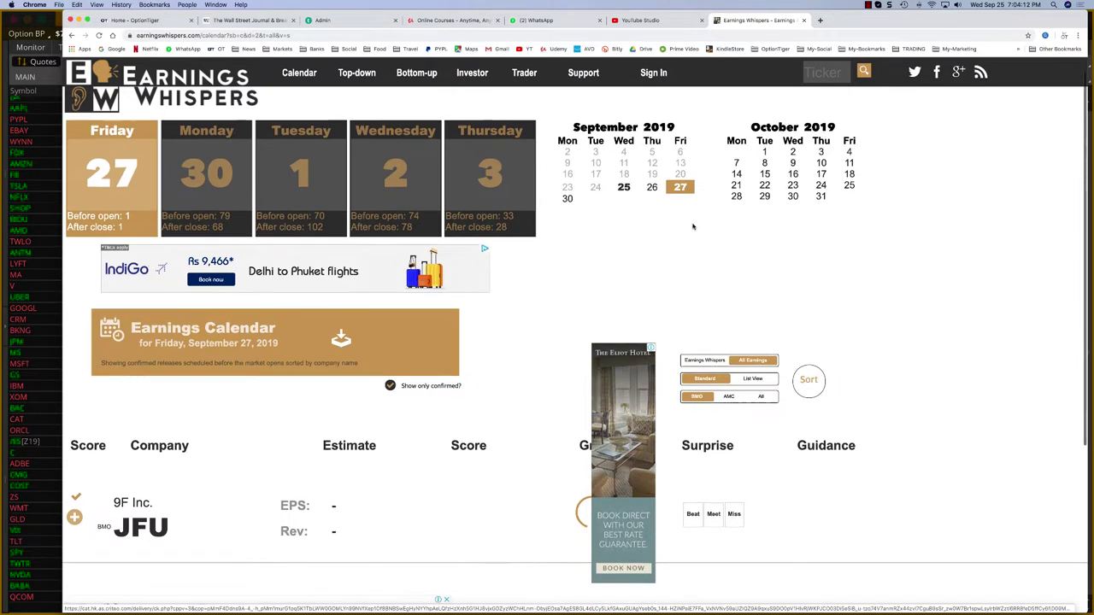
Step through October 2, 15, 17 and 22 in the mini calendar
click(793, 154)
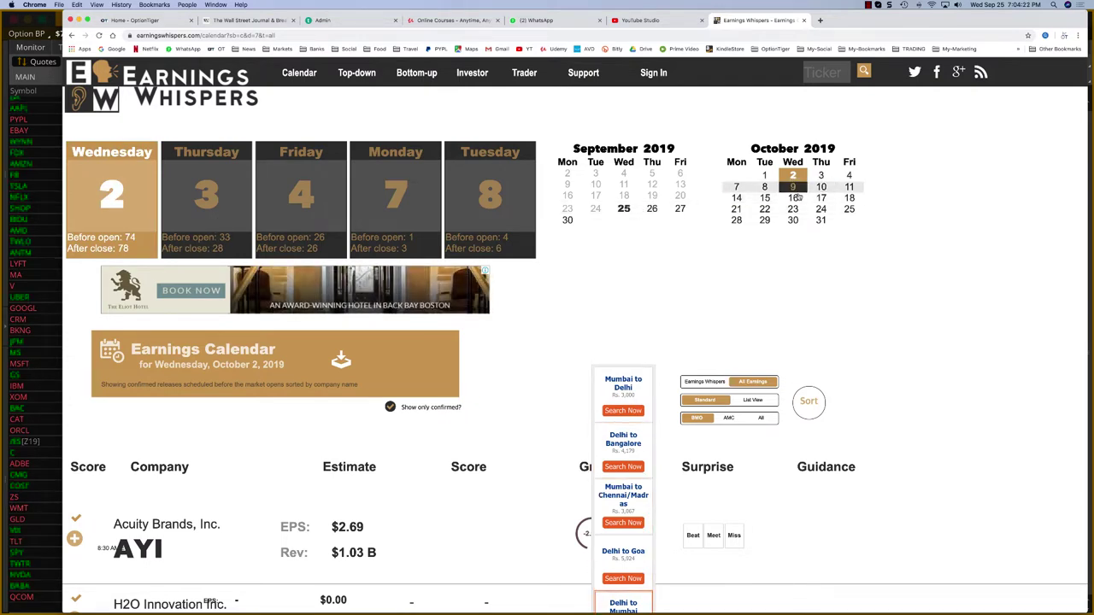
click(765, 197)
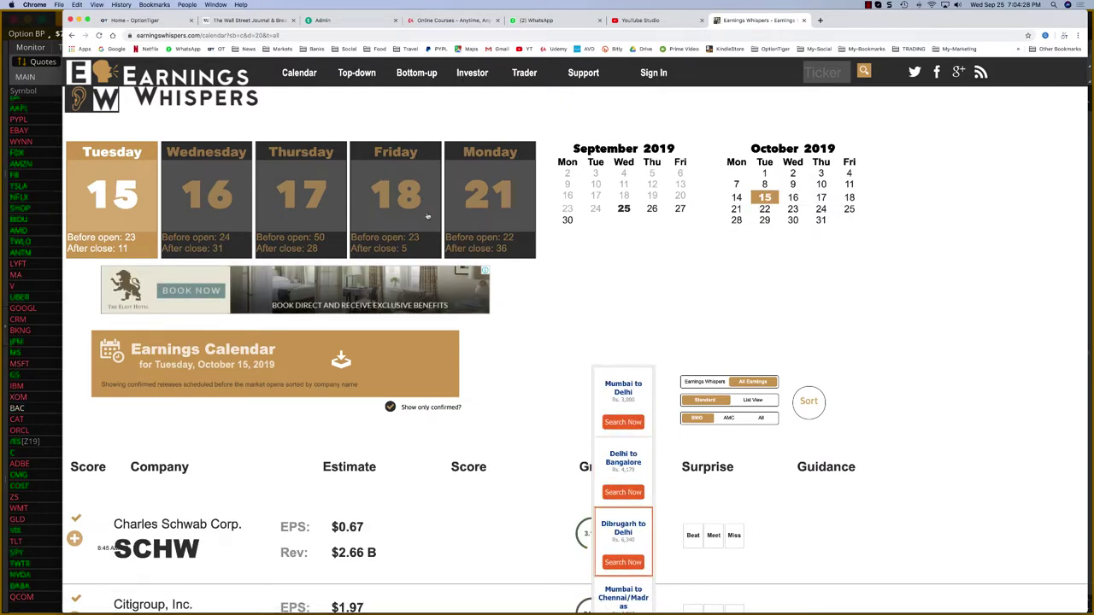
click(821, 198)
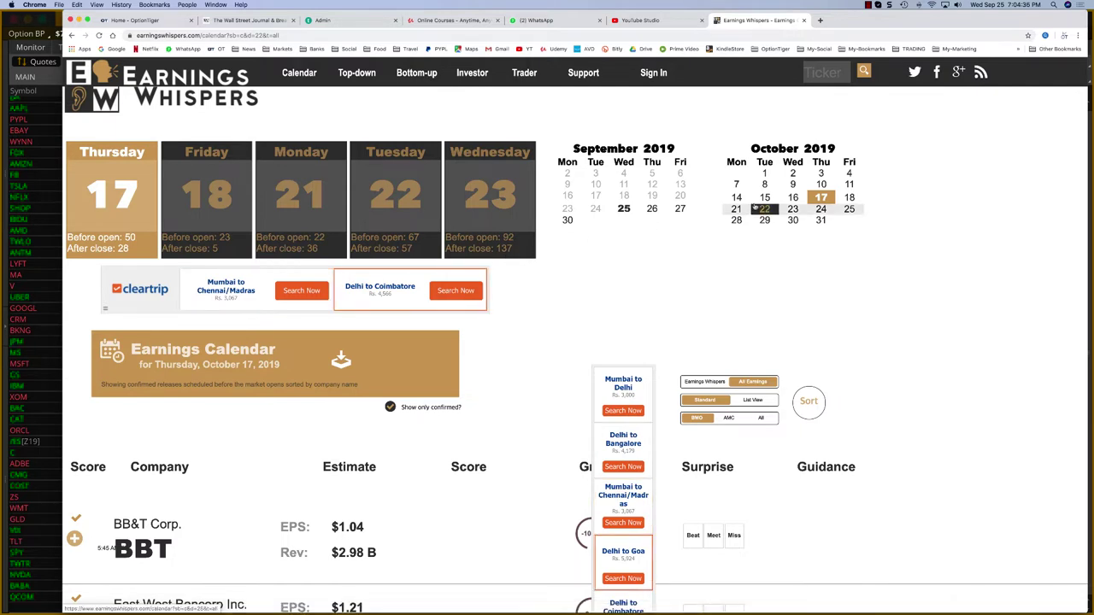
click(757, 208)
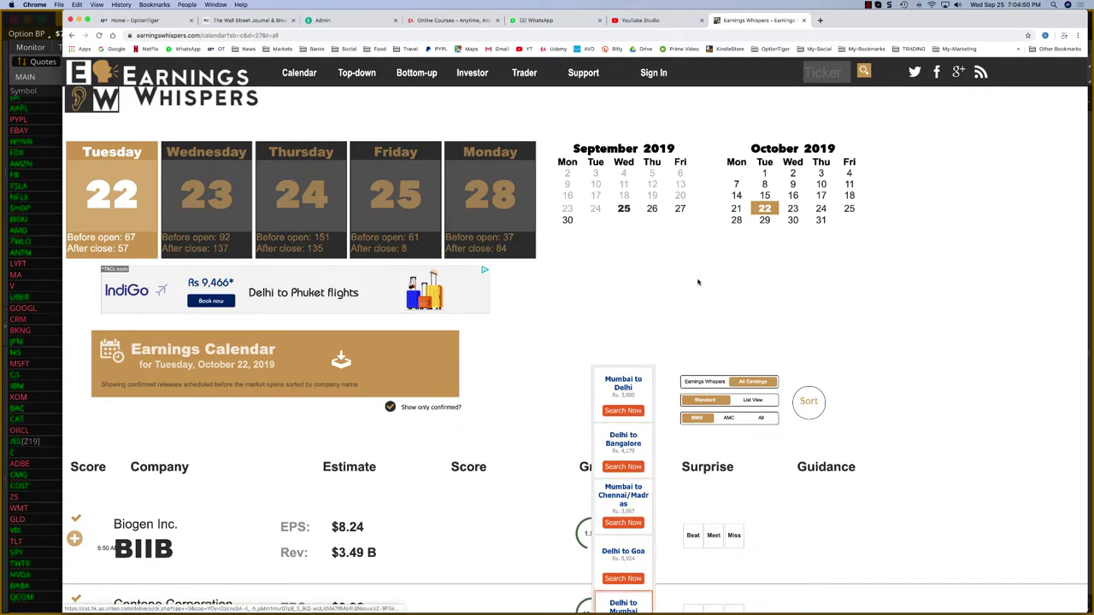
Pick October 30 in the mini calendar to list ADP's 127 before-open releases
click(793, 224)
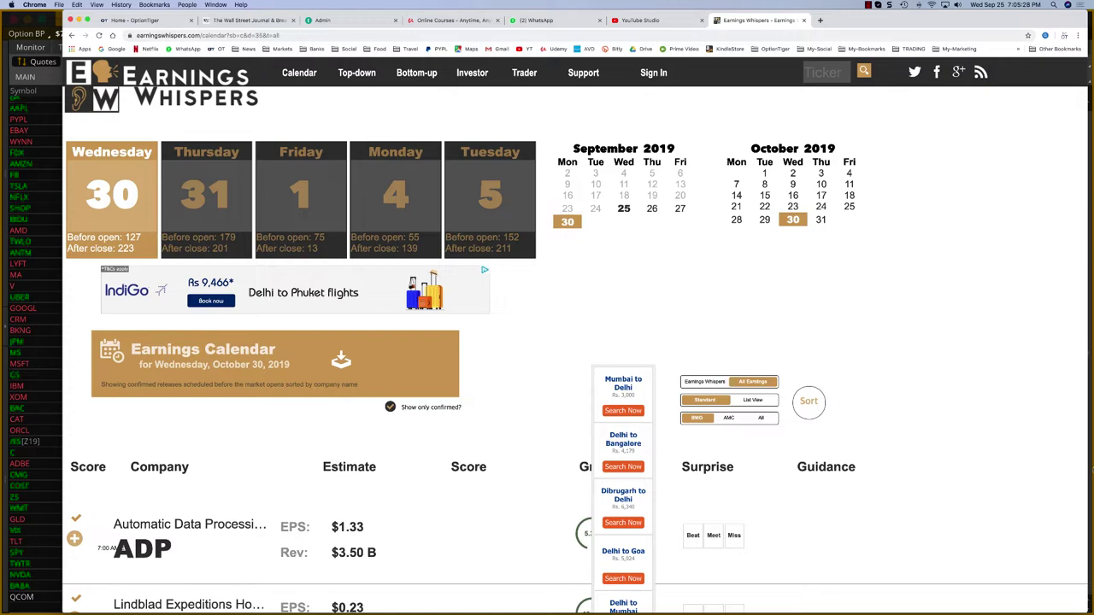
Return to the thinkorswim MarketWatch watchlist and scroll to its top
click(1080, 496)
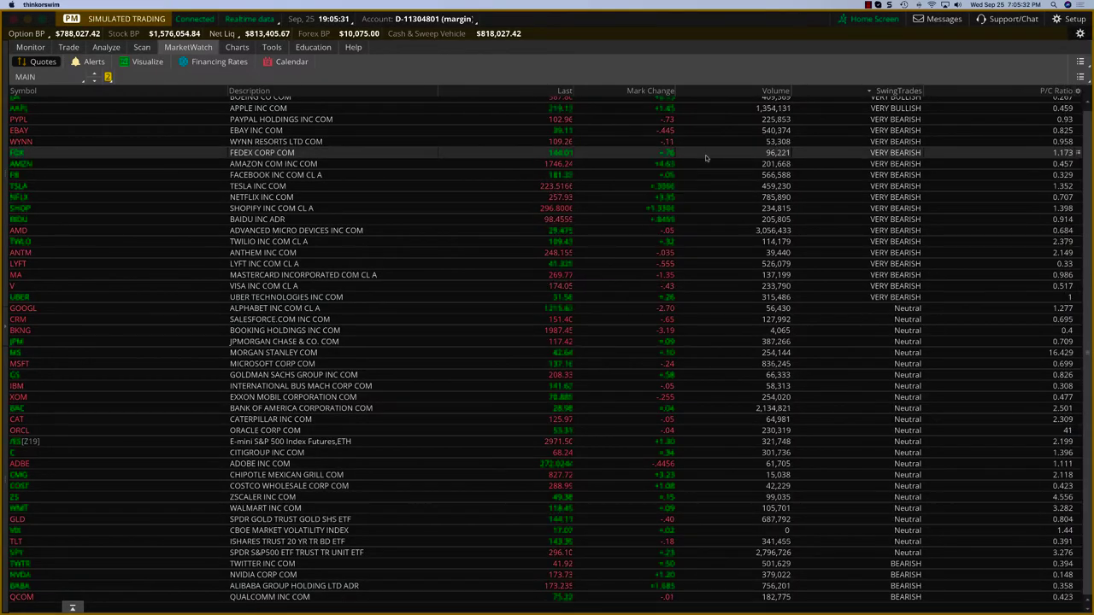
scroll(706, 157, up, 1)
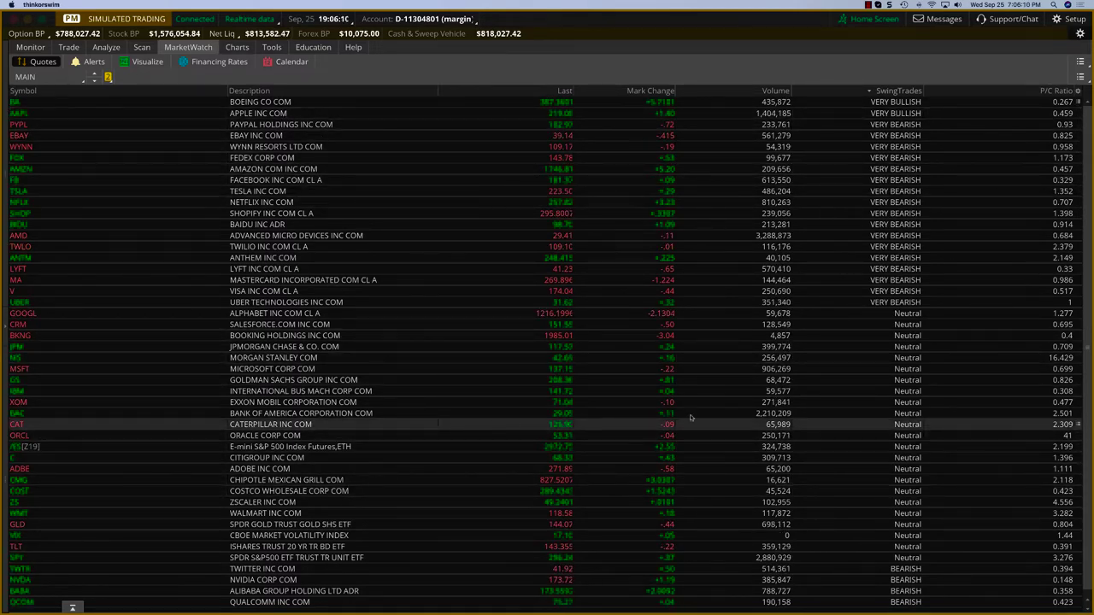
Back in Earnings Whispers, open the ADP stock details page from the calendar
mouse_move(1089, 462)
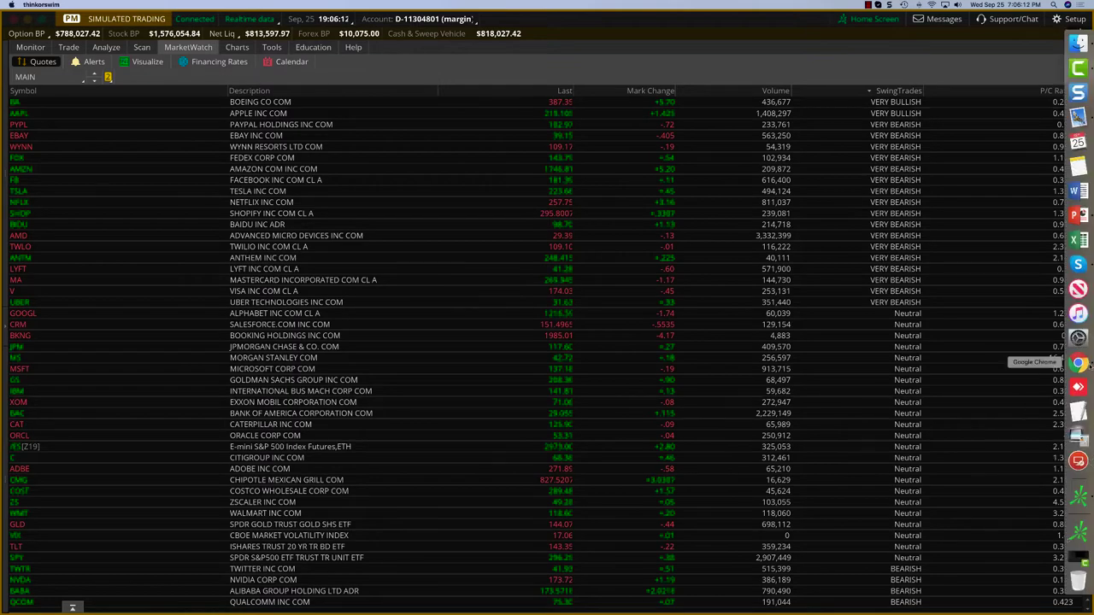
click(1079, 362)
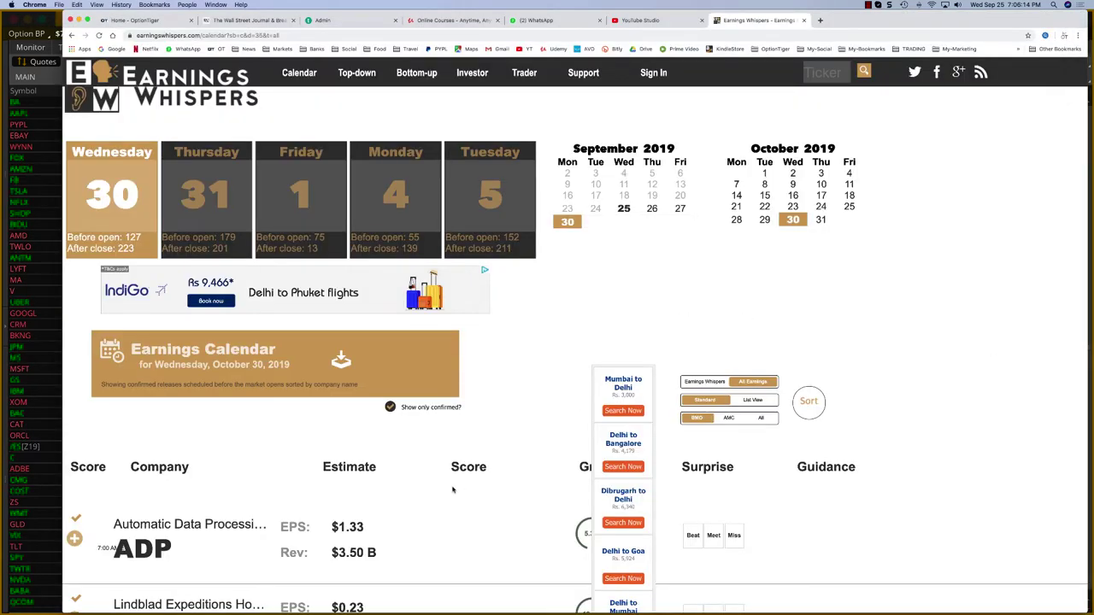
scroll(453, 488, down, 5)
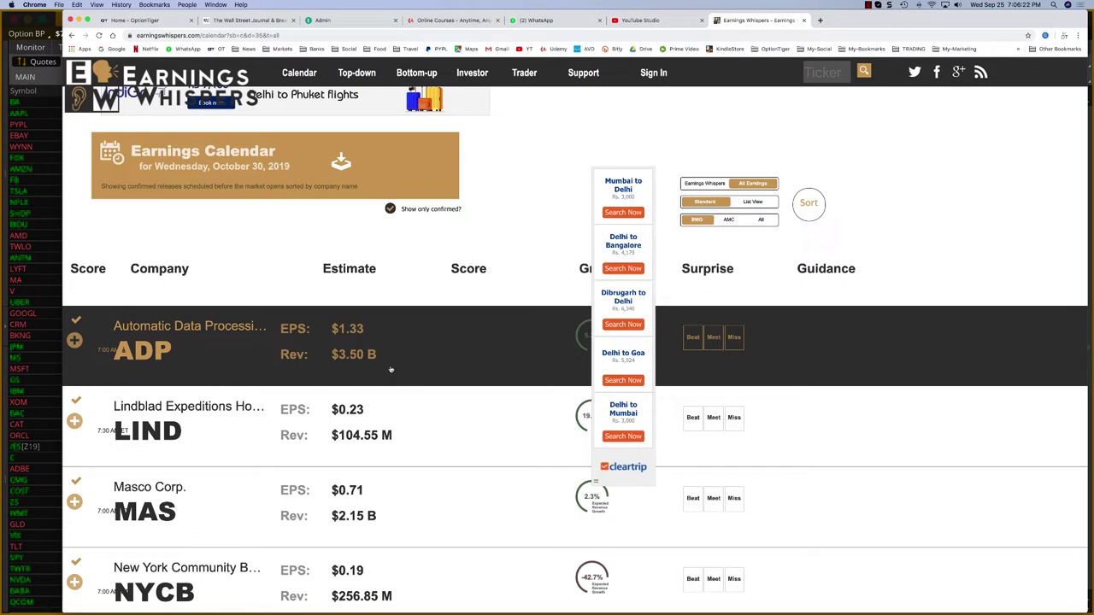
click(146, 346)
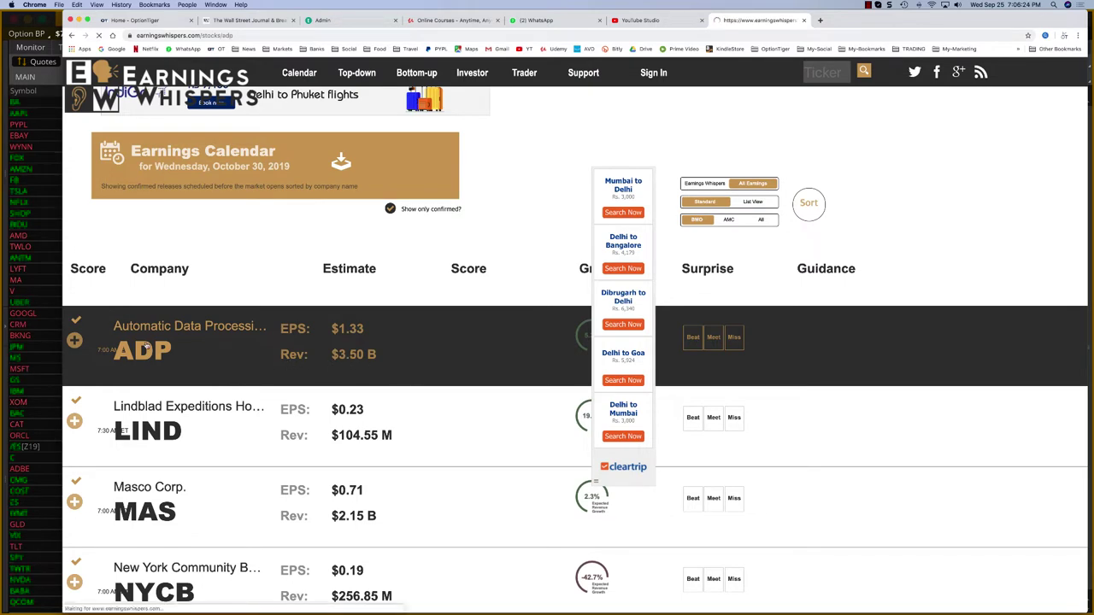
Scroll down ADP's page to the Pivots, Trends, Growth and Description sections
scroll(811, 362, down, 1)
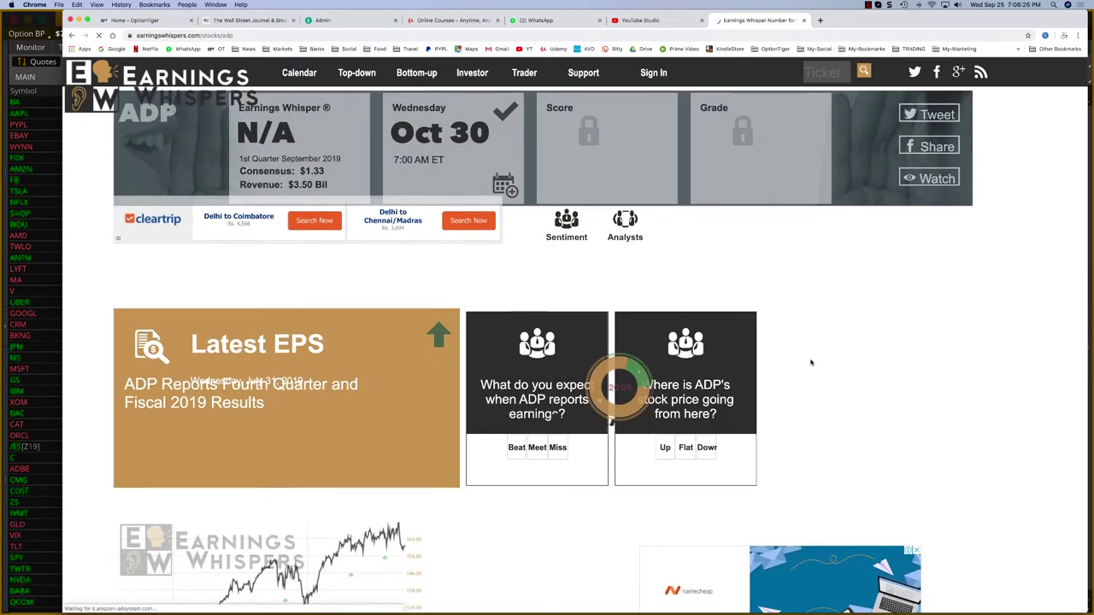
scroll(811, 362, down, 1)
scroll(811, 362, down, 1)
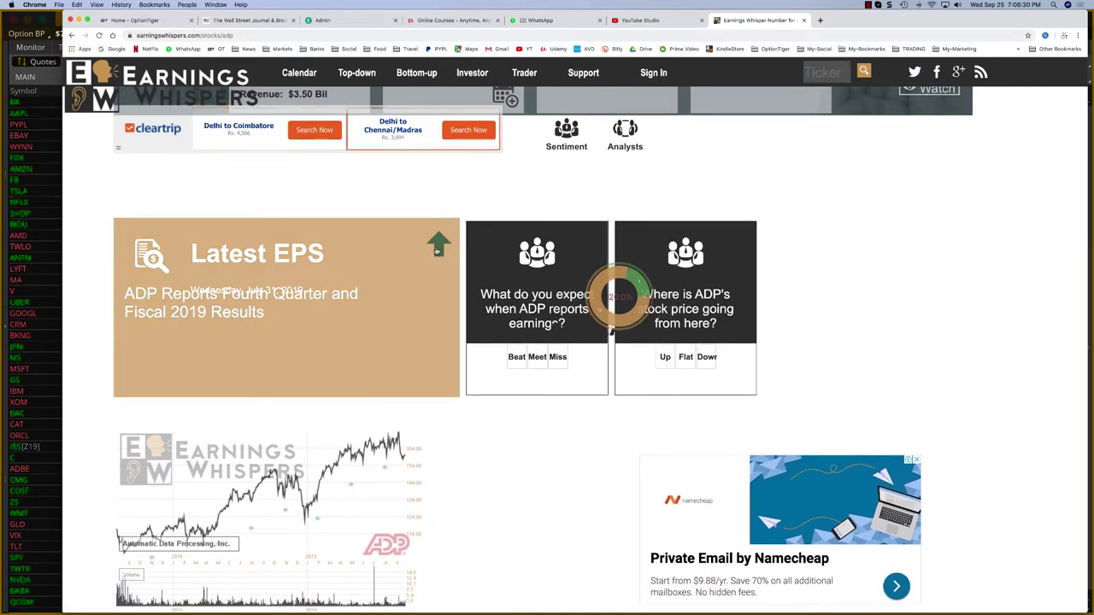
scroll(438, 244, down, 1)
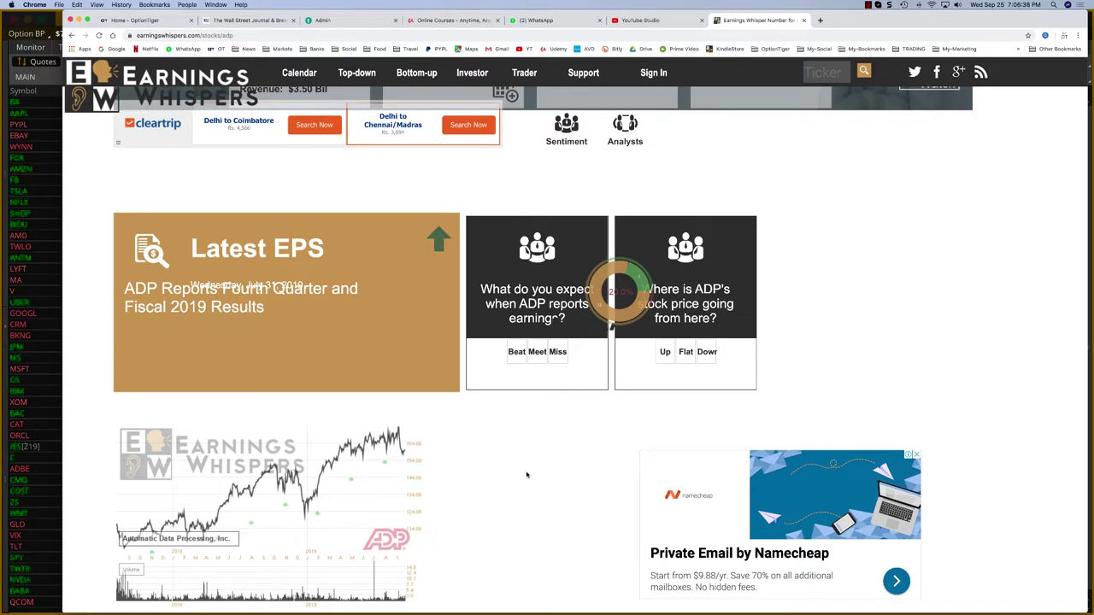
scroll(526, 475, down, 2)
scroll(527, 476, down, 2)
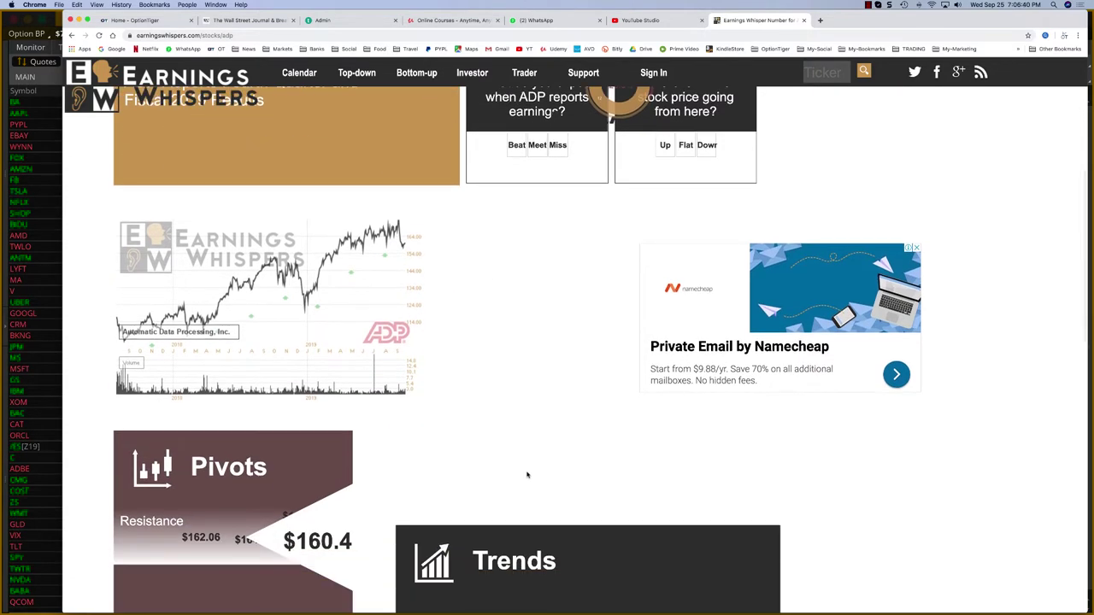
scroll(527, 476, down, 5)
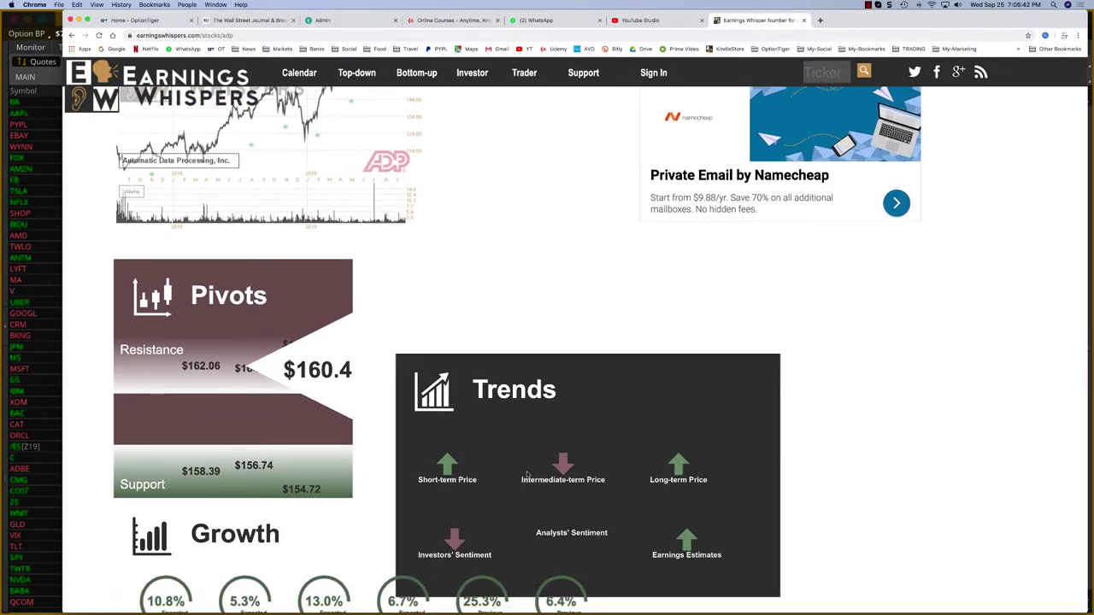
scroll(527, 475, down, 2)
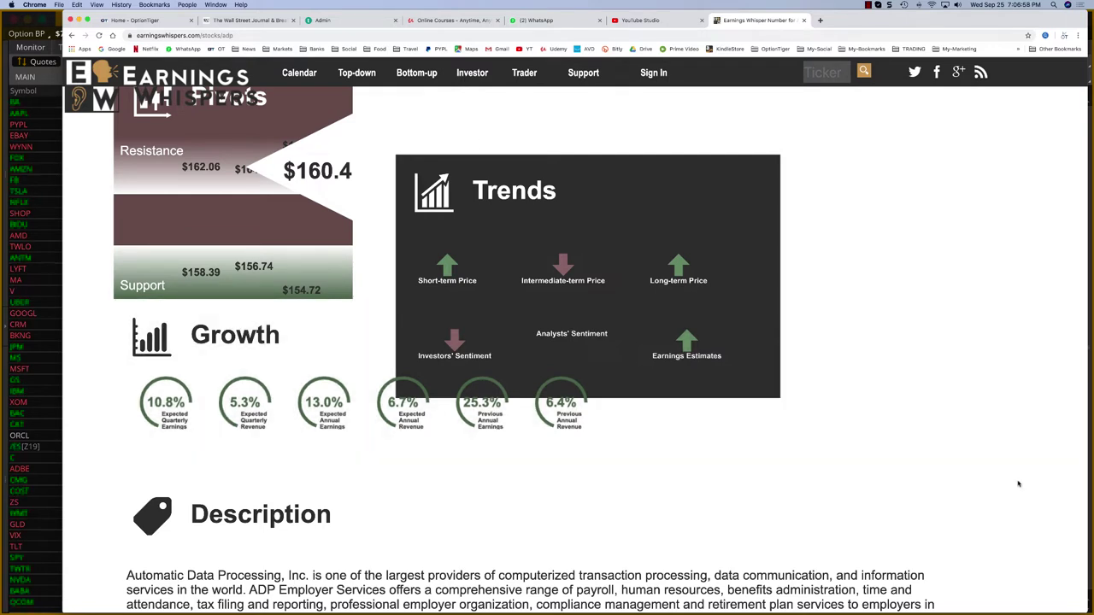
In thinkorswim's Analyze view for SHOP, collapse Trade Grid and expand Option Chain
click(1078, 502)
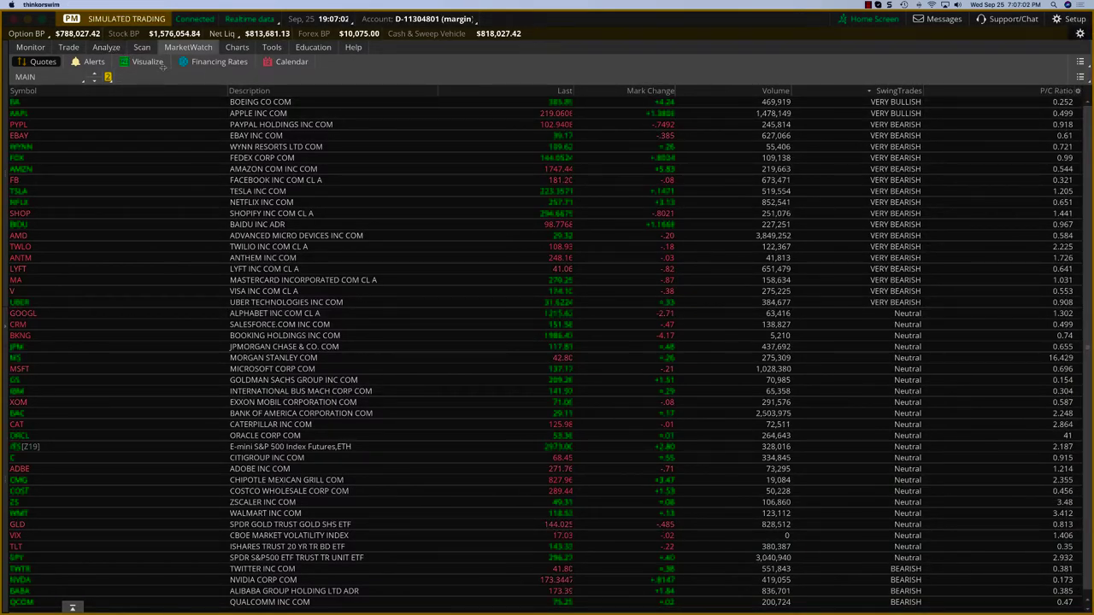
click(106, 47)
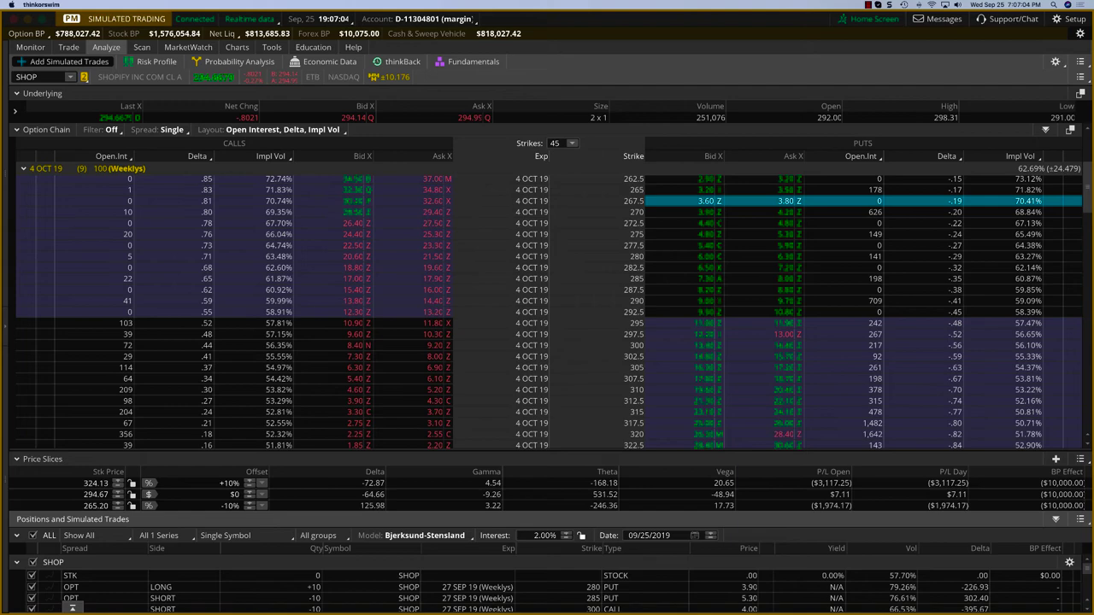
drag(734, 125, 733, 212)
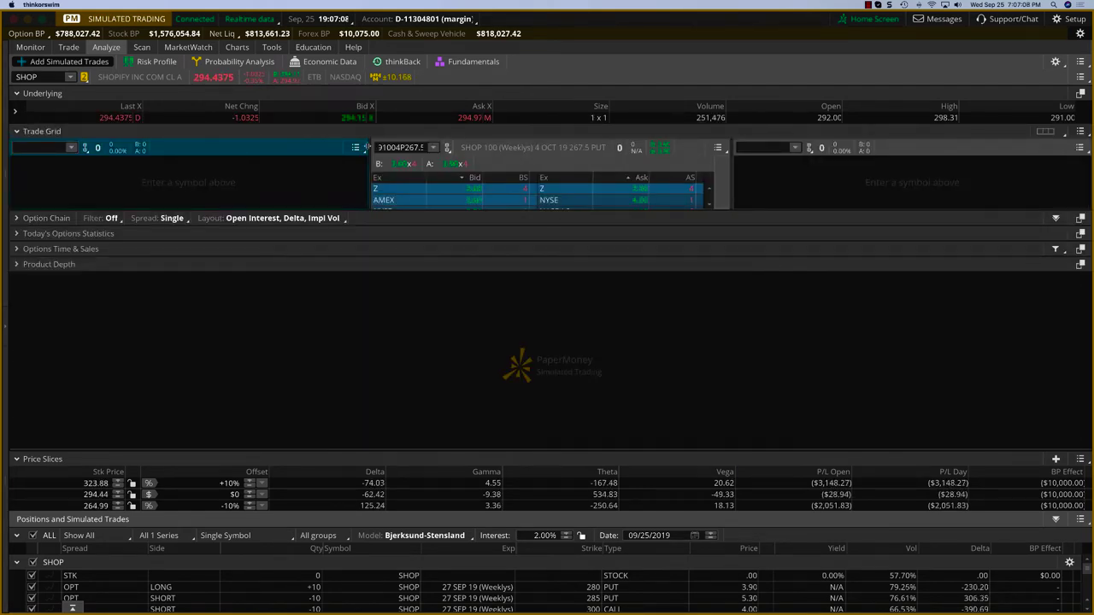
click(41, 131)
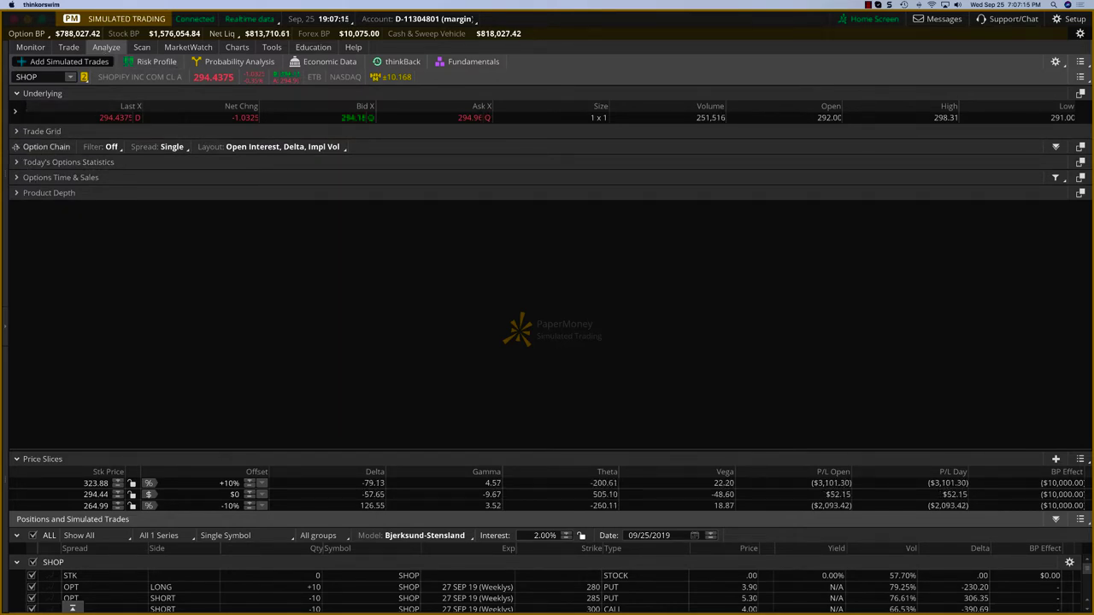
click(42, 147)
Toggle the 11 OCT 19 and 18 OCT 19 series, then collapse them
click(224, 202)
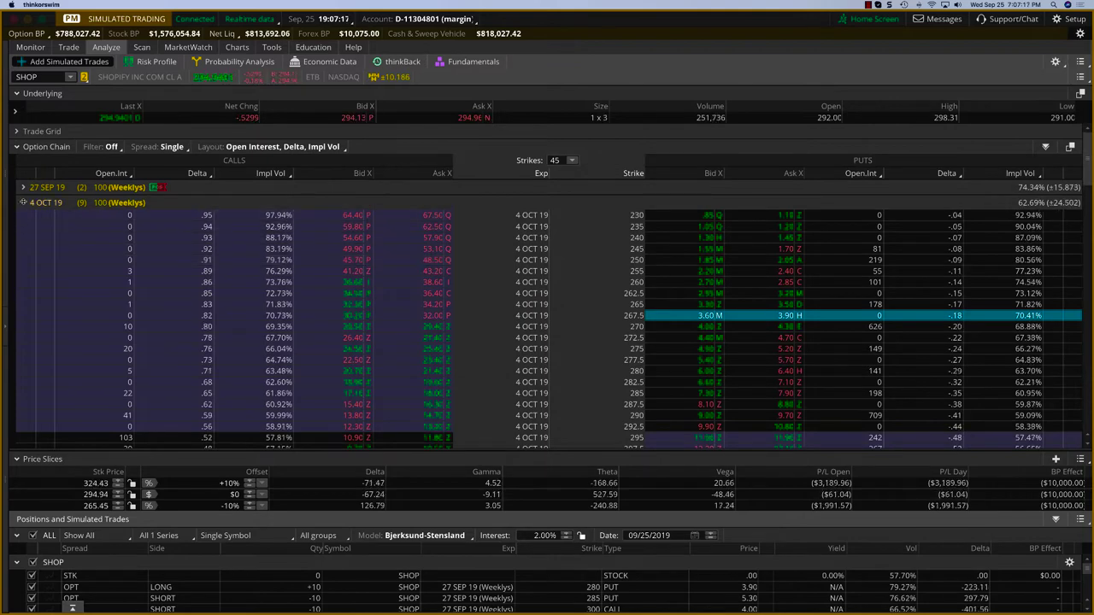
click(256, 218)
click(52, 218)
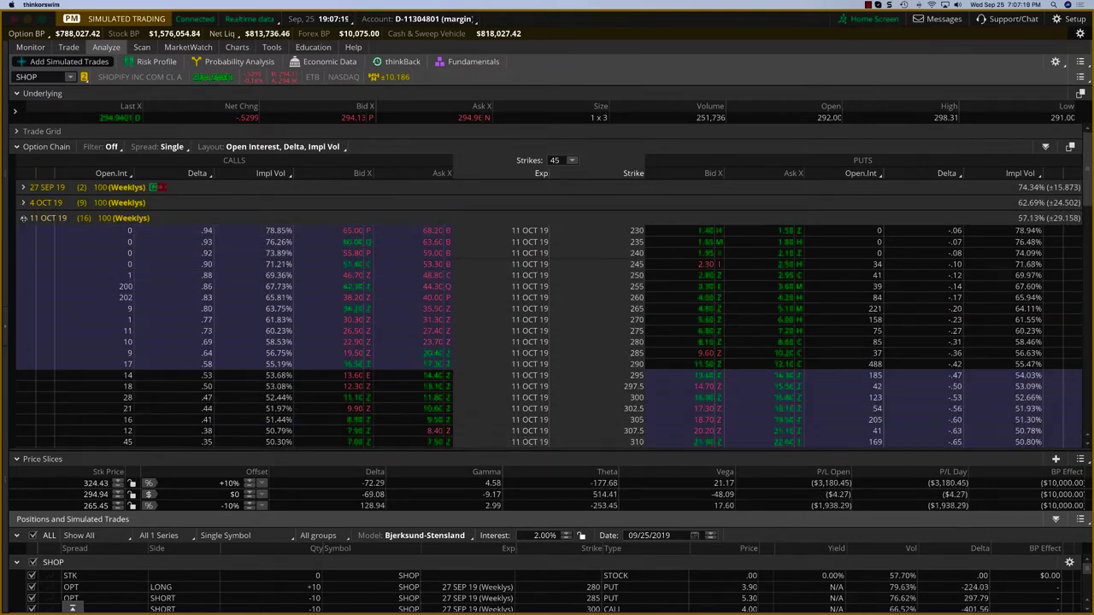
click(51, 234)
click(24, 234)
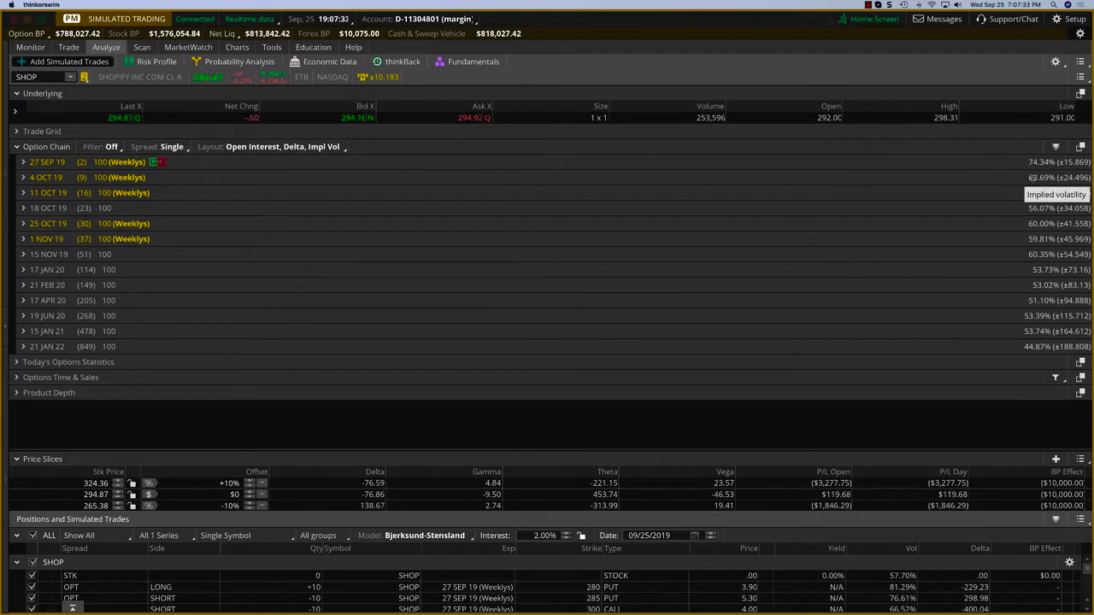
Set the SPX chart to 6 M : 1D and exit full screen
click(237, 47)
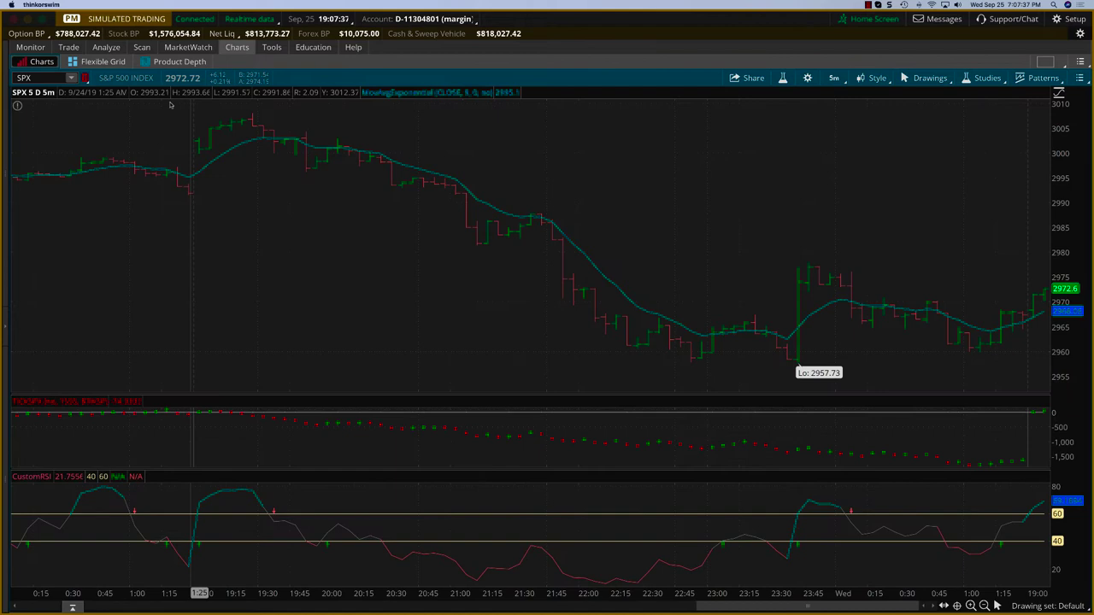
click(835, 78)
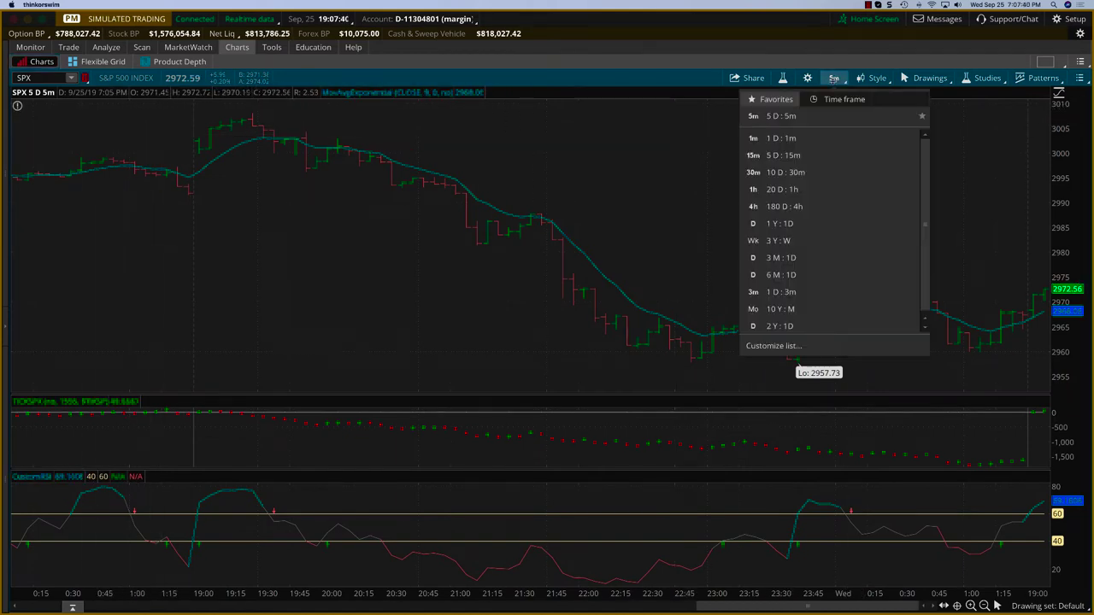
click(808, 275)
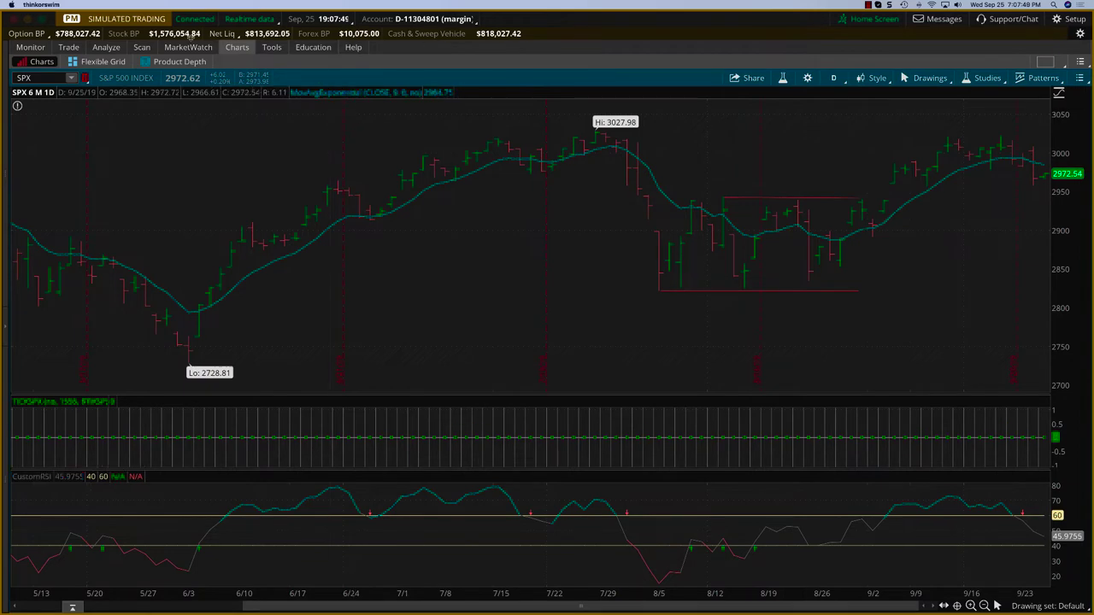
click(52, 19)
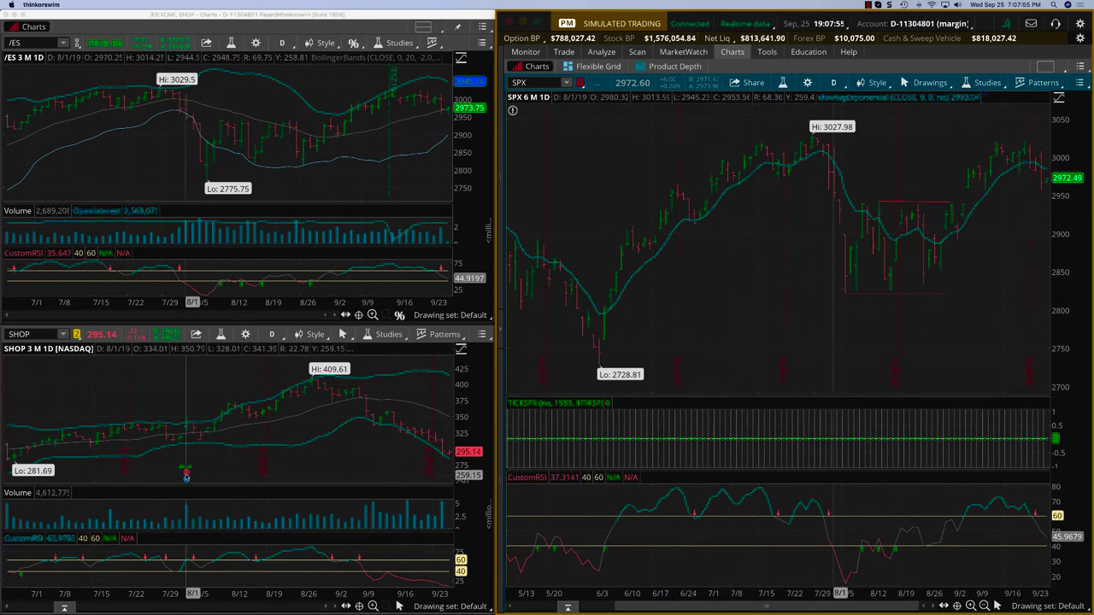
mouse_move(186, 475)
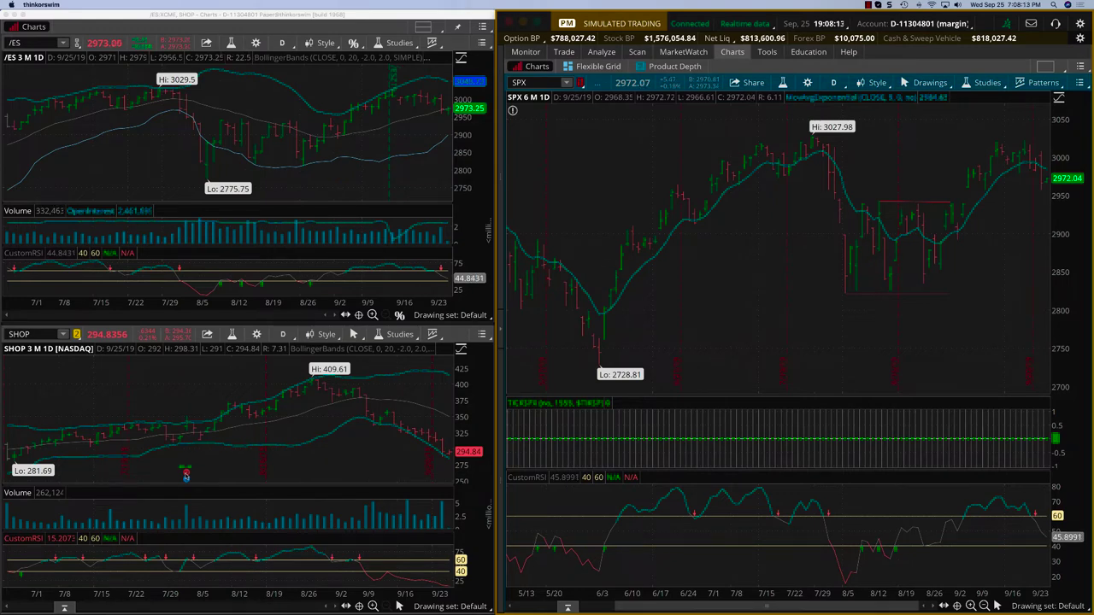
Expand SHOP's 1 NOV 19 series and scroll through strikes 215 to 312.5
click(602, 52)
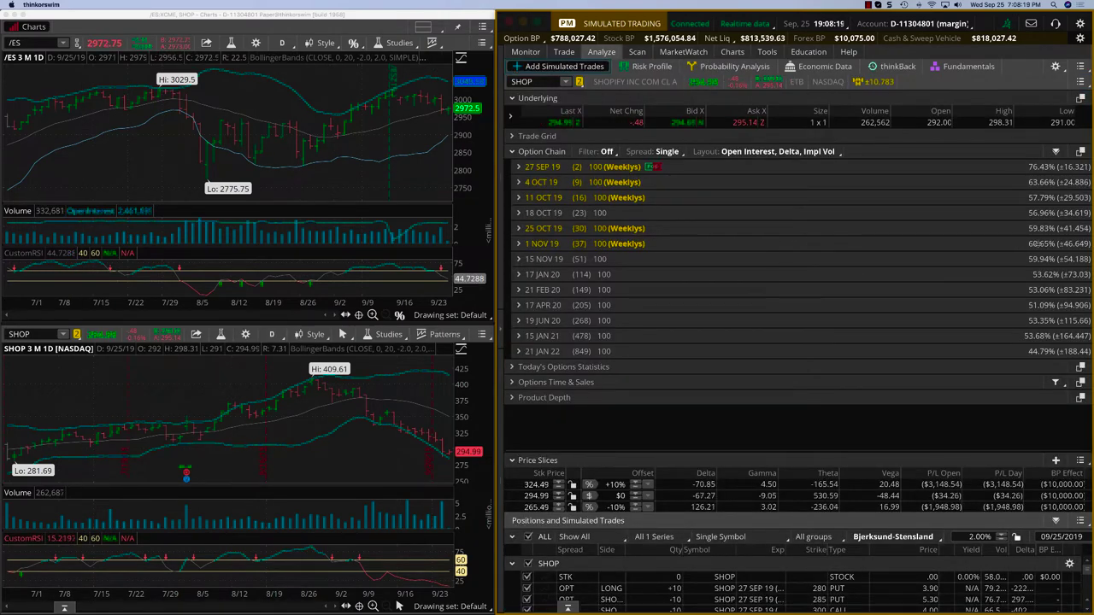
click(527, 245)
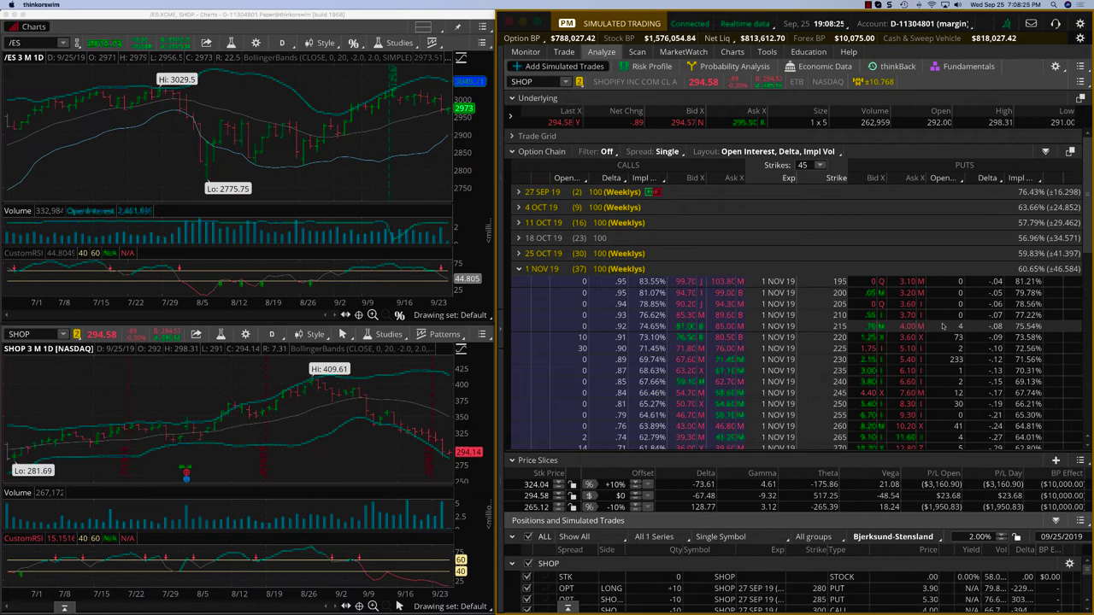
scroll(861, 335, down, 5)
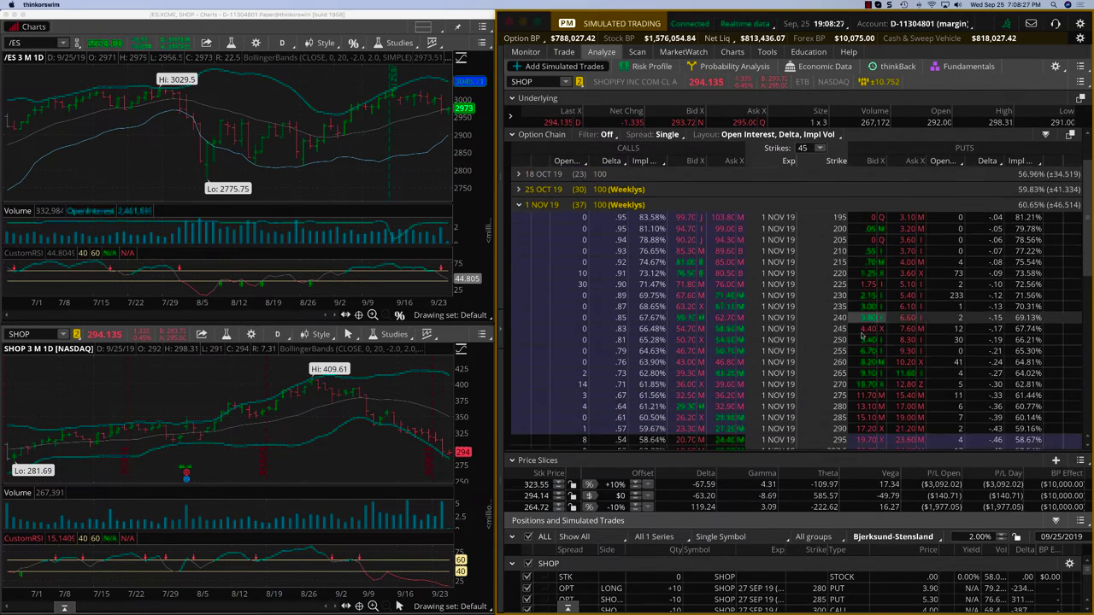
scroll(862, 335, up, 5)
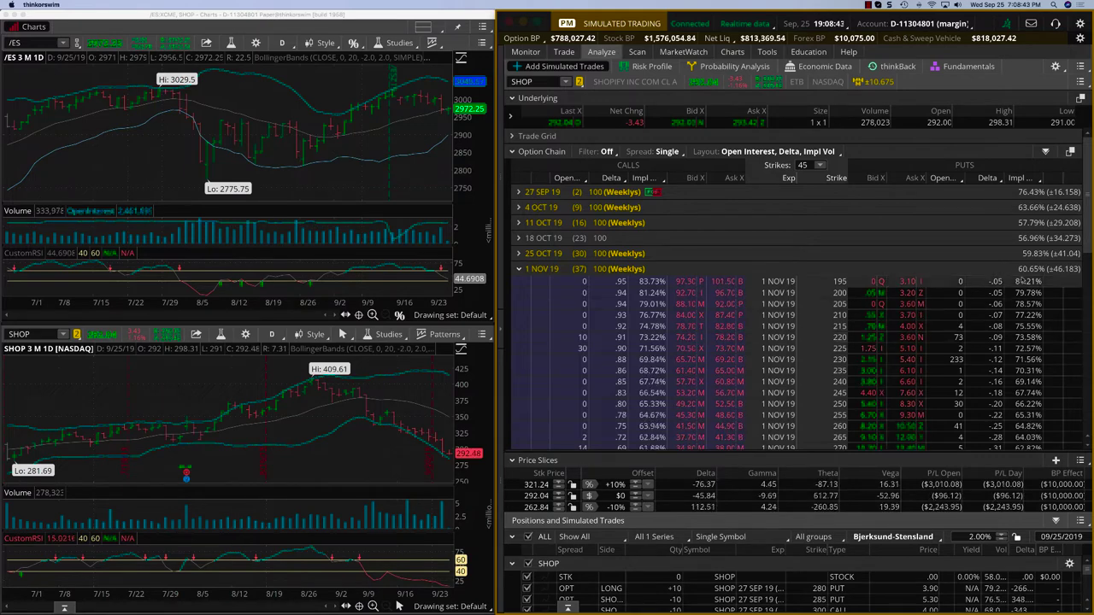
scroll(1019, 280, down, 1)
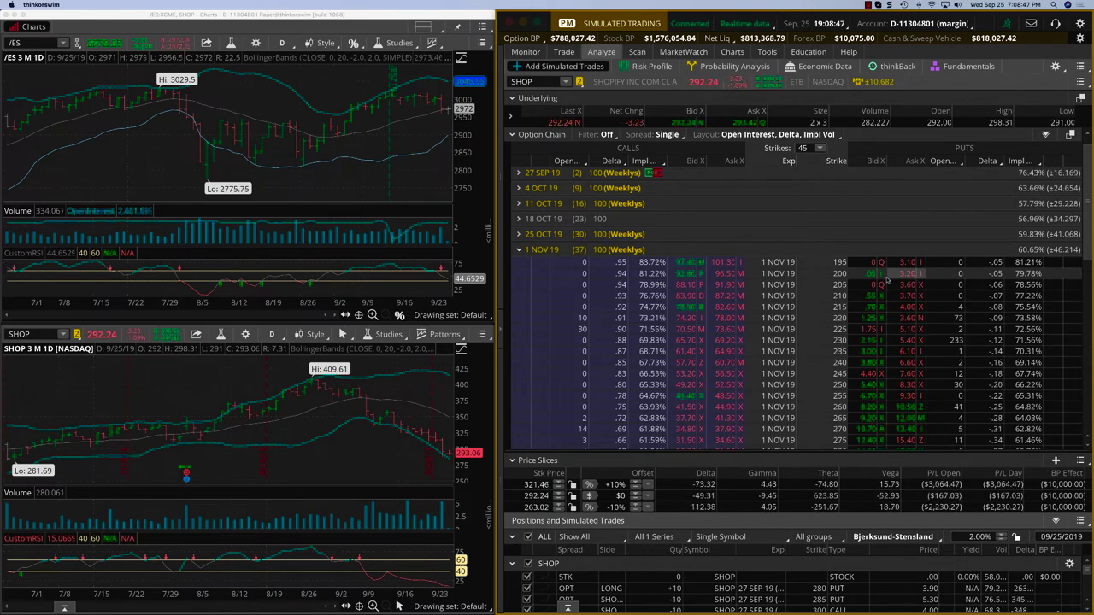
scroll(889, 280, down, 5)
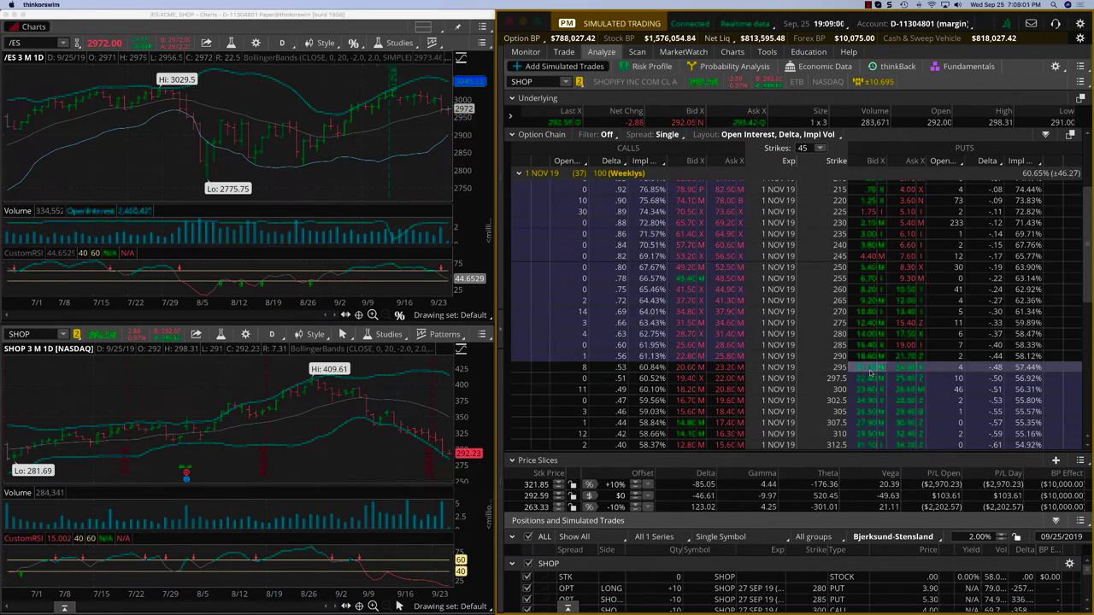
Scroll the SHOP 1 NOV 19 strikes and their ±10% P/L price slices
scroll(1022, 194, up, 2)
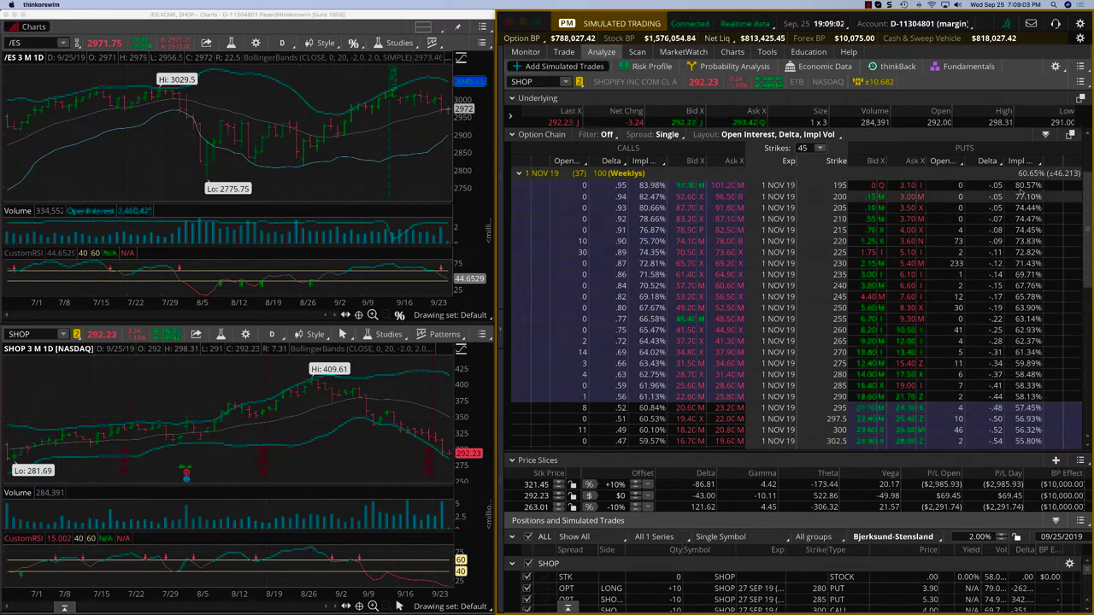
scroll(1030, 190, down, 1)
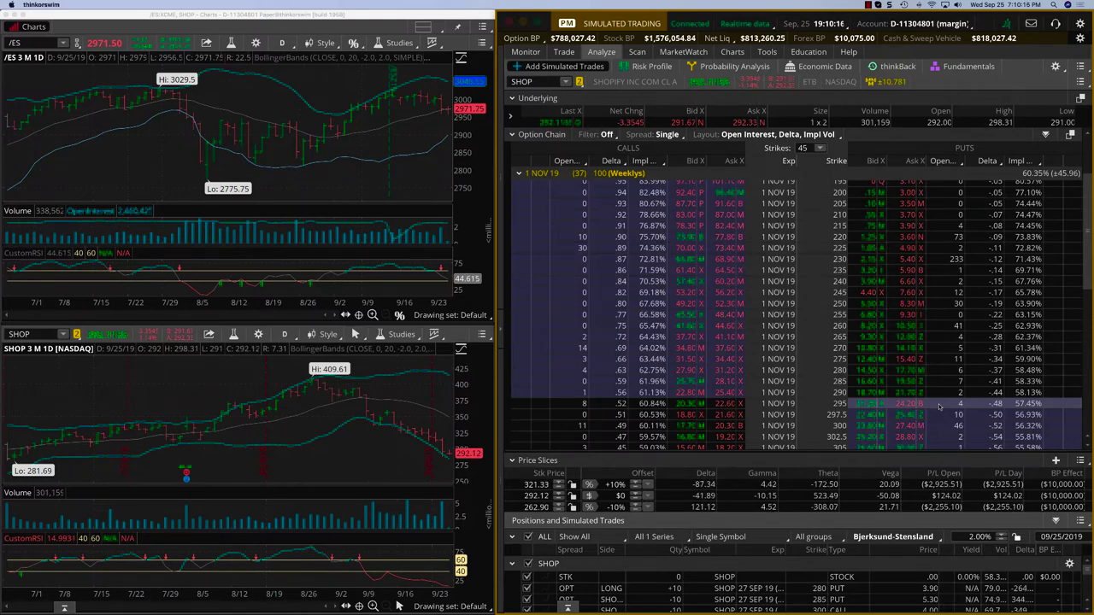
scroll(940, 410, down, 1)
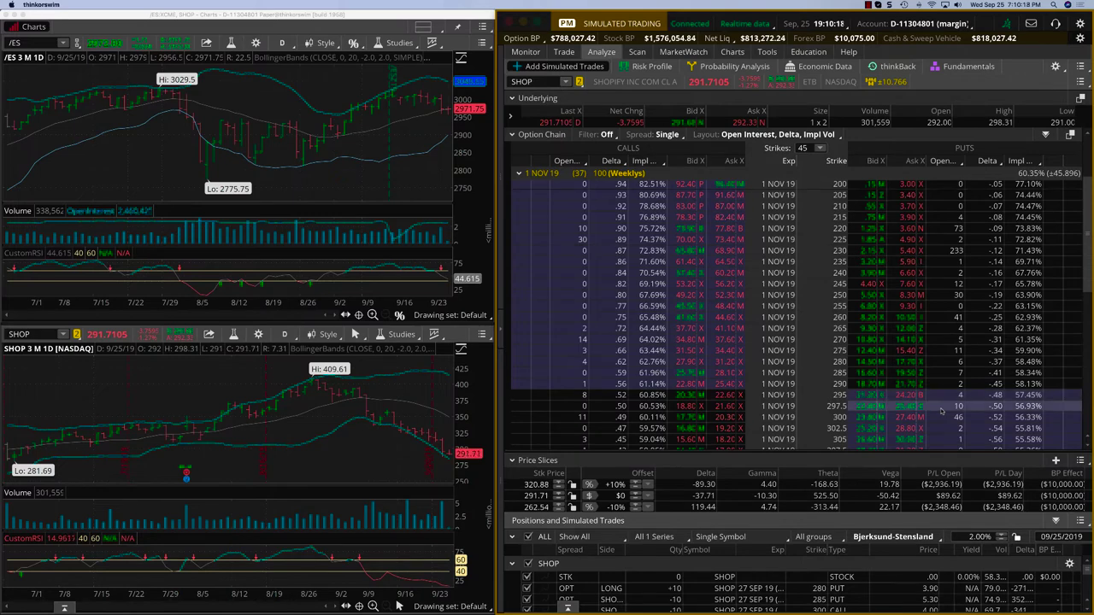
Collapse the SHOP 1 NOV 19 option series back to the full expiration list
click(519, 172)
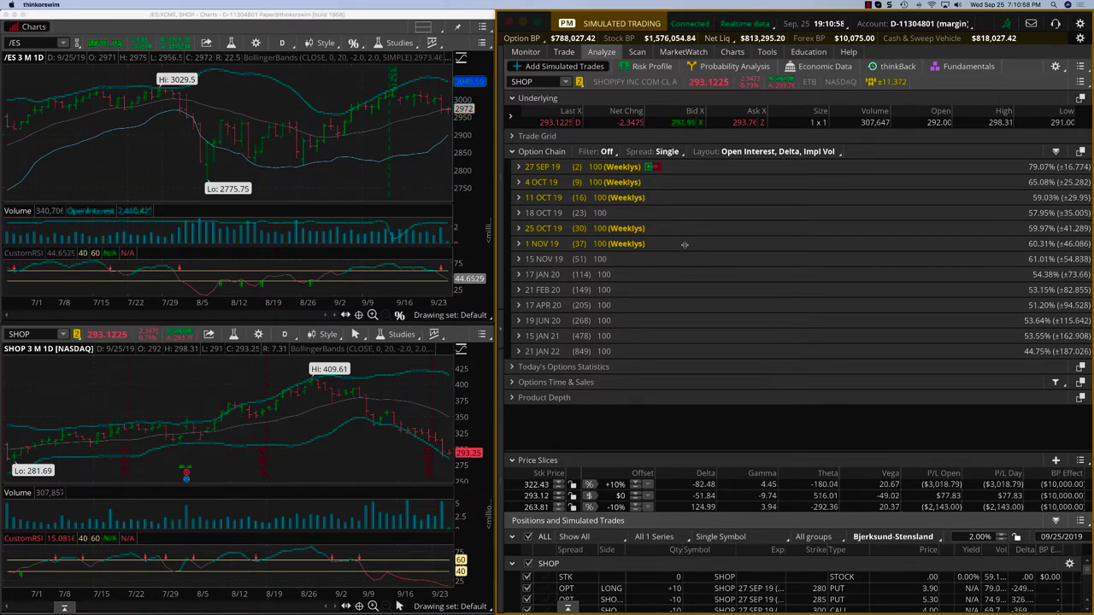
click(684, 52)
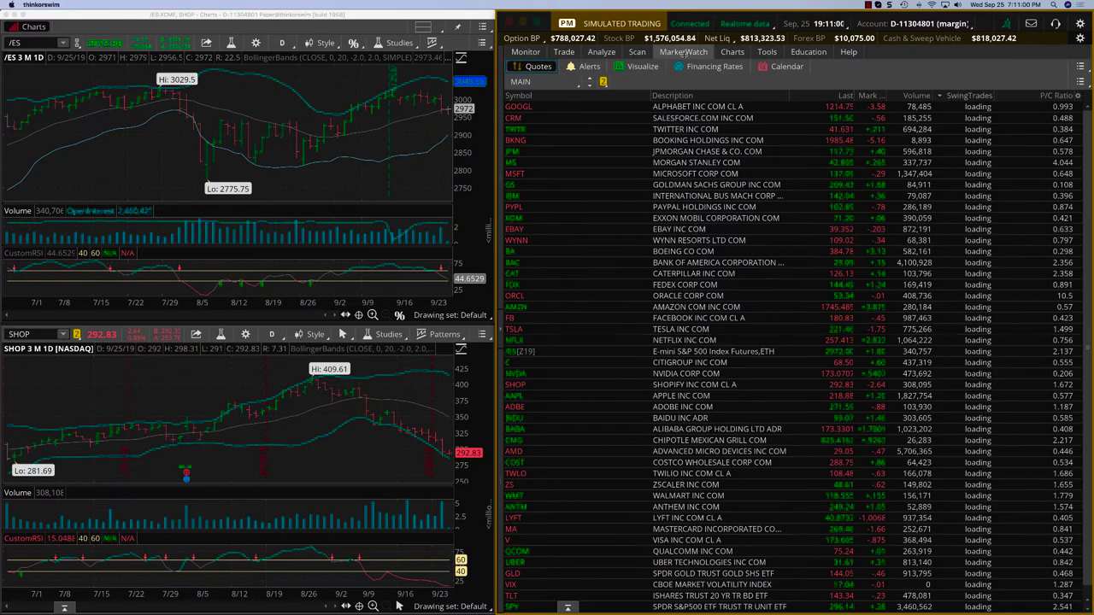